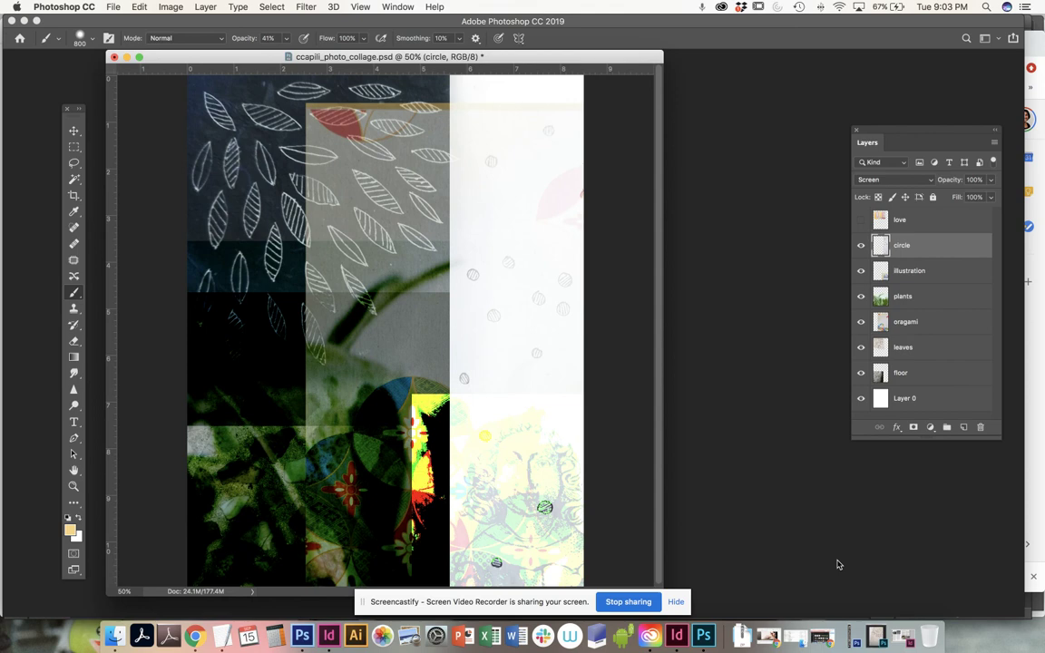
- Zoom out to 33.3% and enlarge the document window, toggling the circle layer off and on to compare
{"action": "key", "text": "super+minus"}
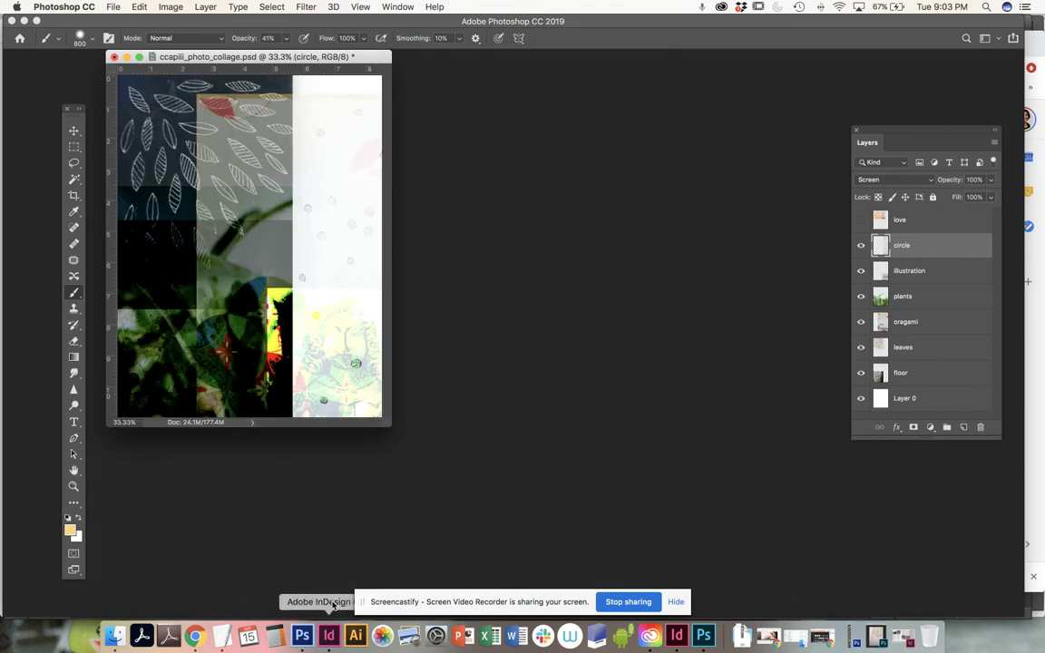
{"action": "left_click_drag", "start_coordinate": [384, 422], "coordinate": [765, 571]}
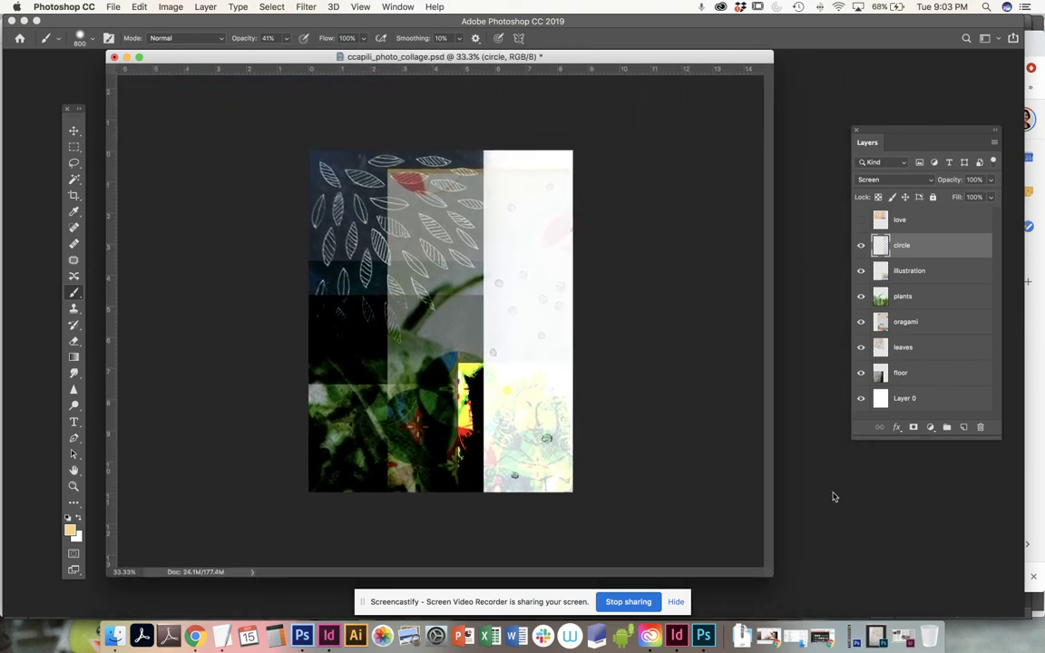
{"action": "left_click", "coordinate": [861, 245]}
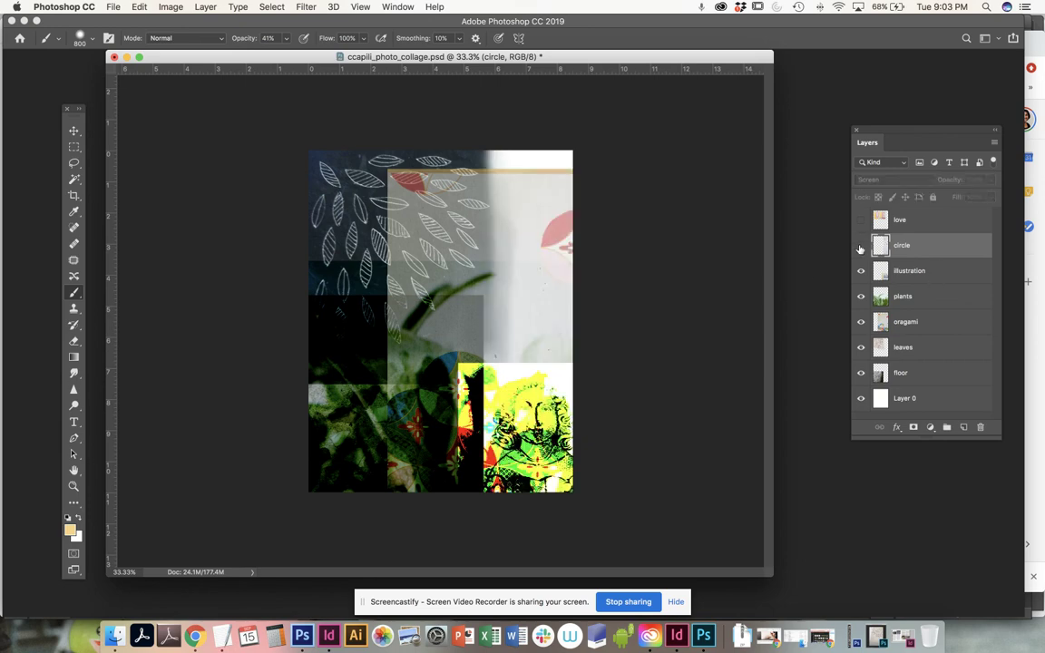
{"action": "left_click", "coordinate": [861, 246]}
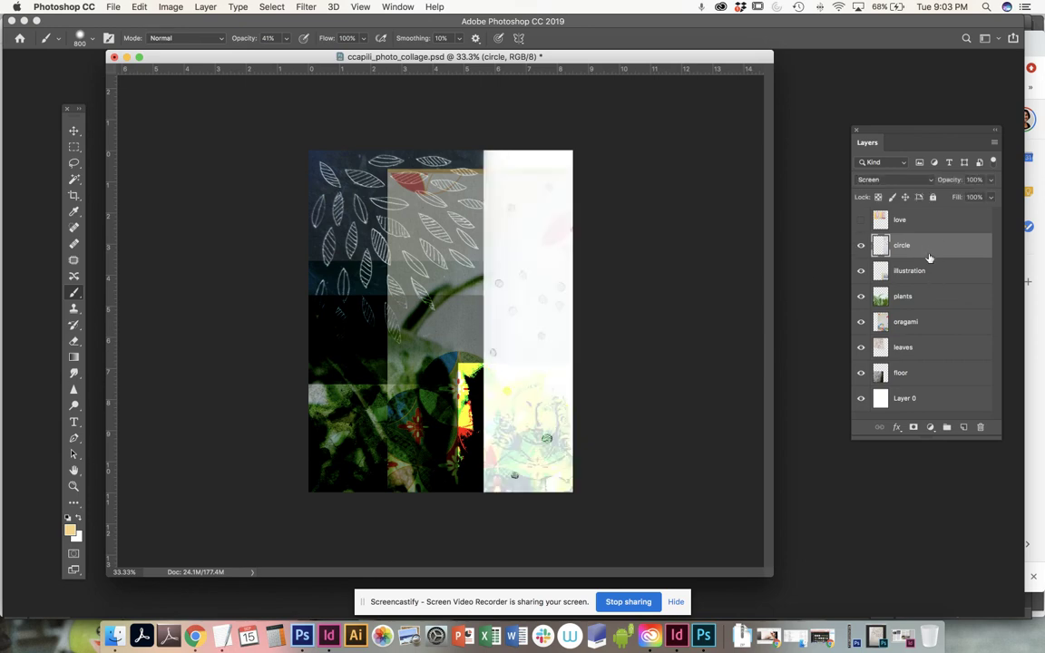
{"action": "key", "text": "super+equal"}
{"action": "key", "text": "super+minus"}
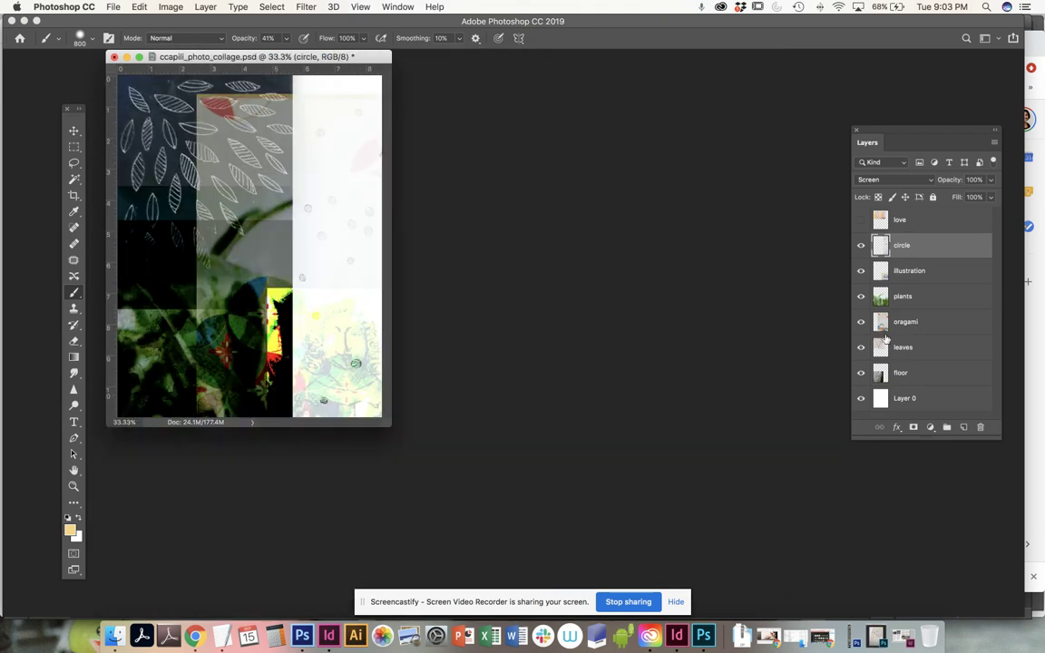
{"action": "left_click_drag", "start_coordinate": [387, 421], "coordinate": [733, 526]}
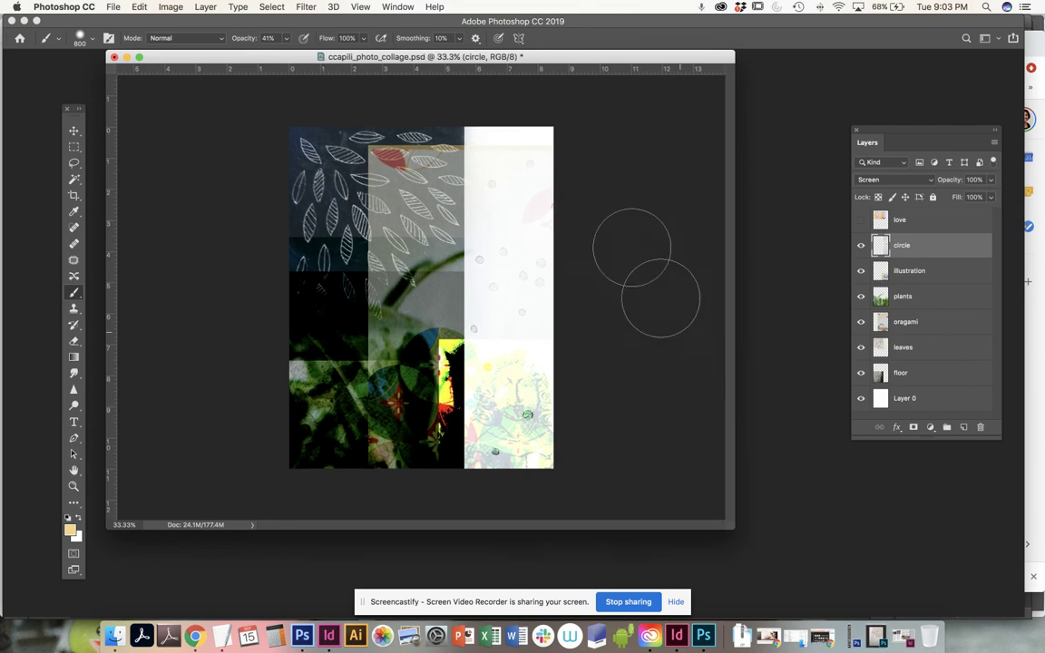
- Add a white layer mask to the circle layer and shrink the brush to 89 px
{"action": "left_click", "coordinate": [913, 427]}
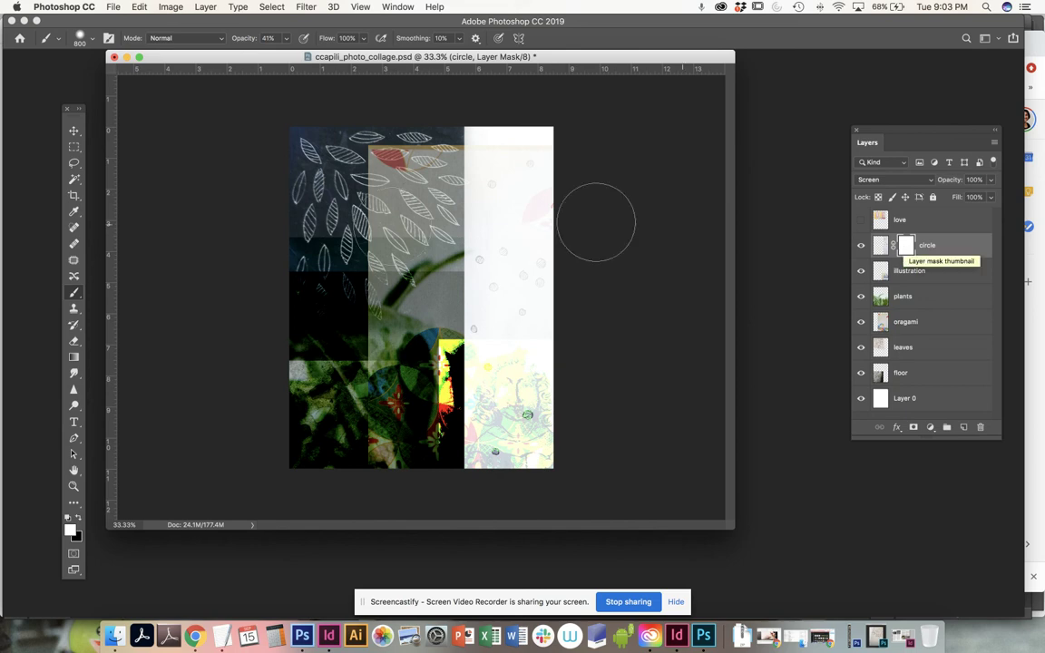
{"action": "left_click", "coordinate": [93, 40]}
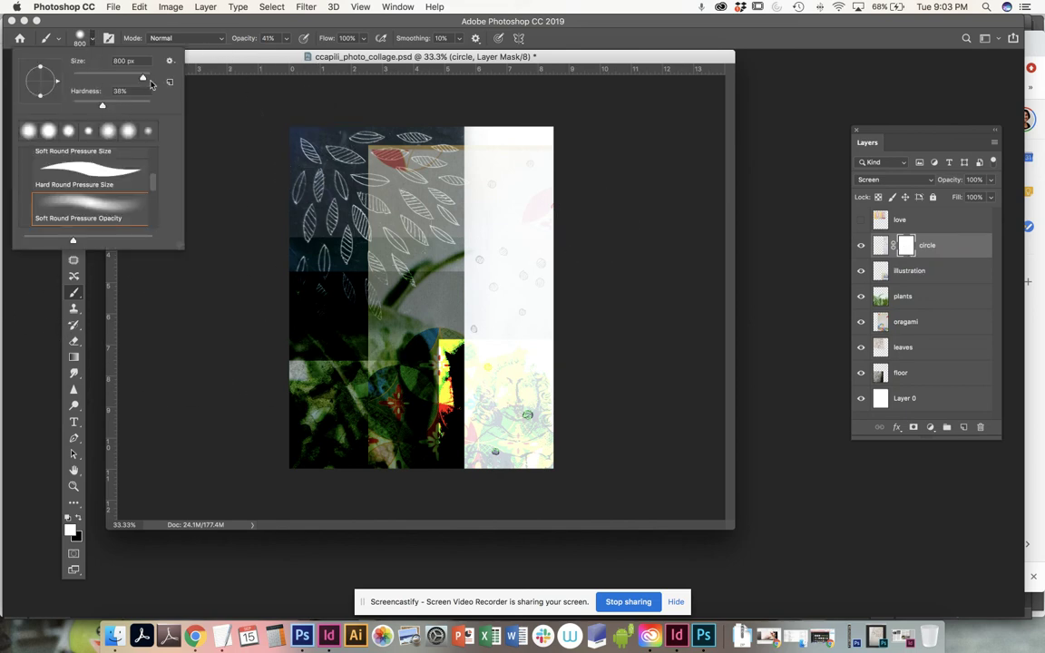
{"action": "mouse_move", "coordinate": [142, 80]}
{"action": "left_mouse_down"}
{"action": "mouse_move", "coordinate": [97, 80]}
{"action": "mouse_move", "coordinate": [106, 80]}
{"action": "mouse_move", "coordinate": [104, 105]}
{"action": "mouse_move", "coordinate": [72, 105]}
{"action": "mouse_move", "coordinate": [93, 107]}
{"action": "left_mouse_up"}
- Lower the brush opacity to about 19% and size the brush up to 300 px
{"action": "left_click", "coordinate": [286, 40]}
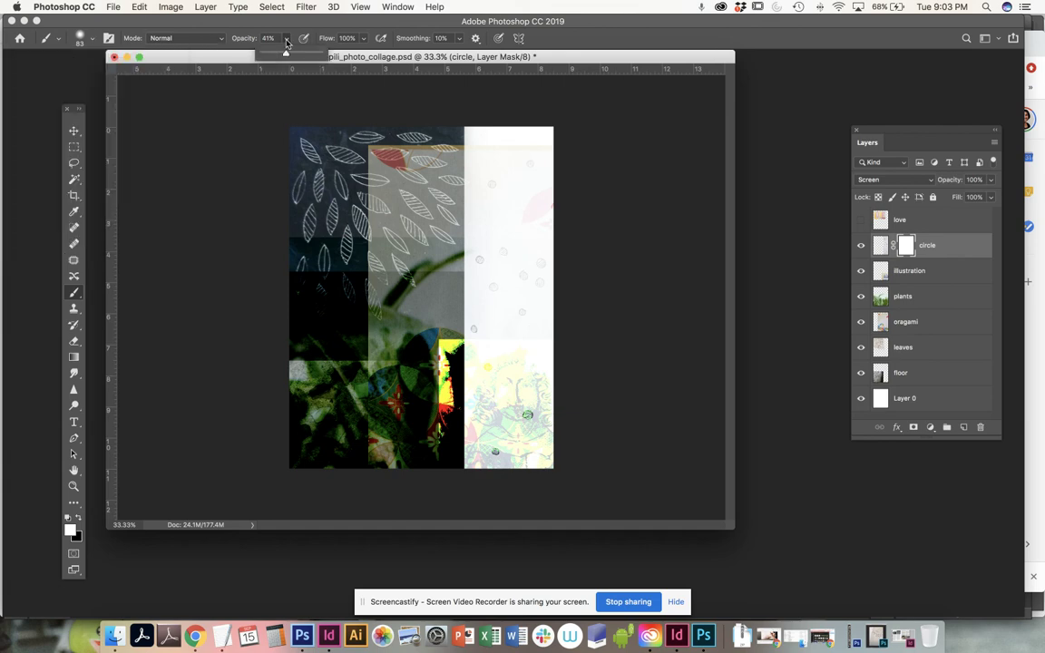
{"action": "left_click_drag", "start_coordinate": [285, 57], "coordinate": [275, 57]}
{"action": "left_click", "coordinate": [451, 111]}
{"action": "key", "text": "bracketright"}
{"action": "key", "text": "bracketright"}
{"action": "key", "text": "bracketright"}
{"action": "key", "text": "bracketright"}
{"action": "key", "text": "bracketright"}
{"action": "key", "text": "bracketright"}
{"action": "key", "text": "bracketright"}
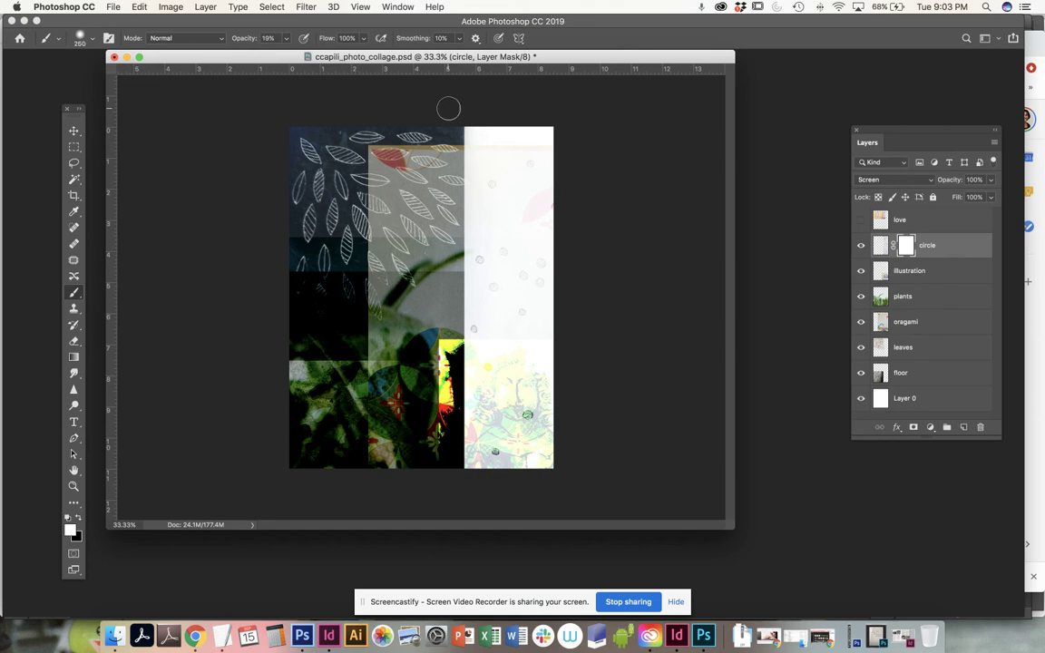
{"action": "key", "text": "bracketleft"}
{"action": "key", "text": "bracketright"}
{"action": "key", "text": "bracketright"}
- Set the foreground colour to black, undoing a stray stroke on the circle image
{"action": "left_click", "coordinate": [70, 532]}
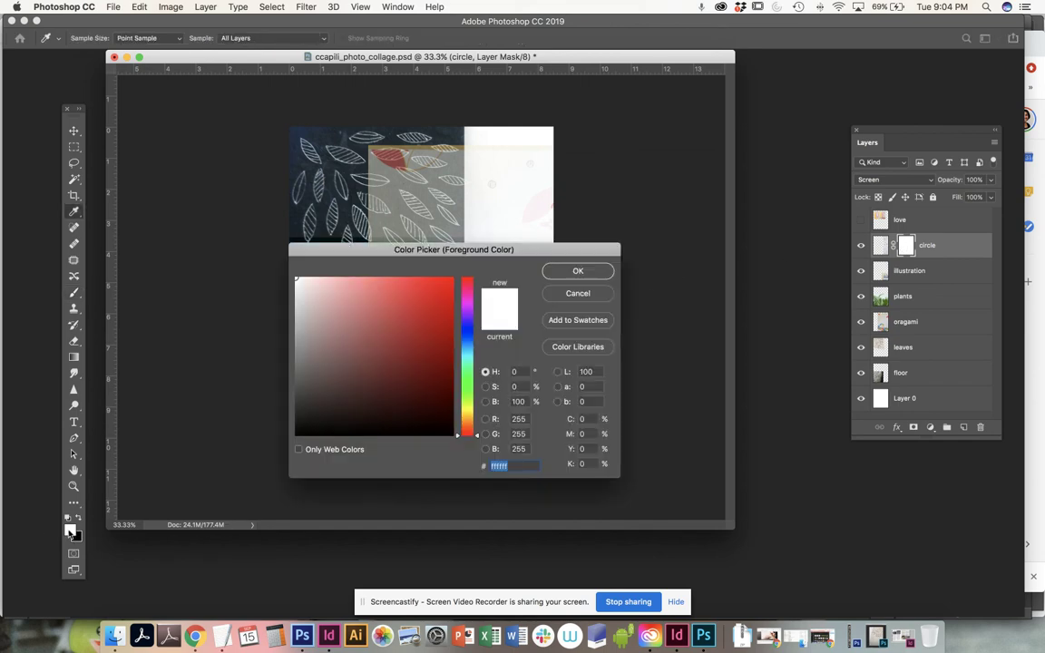
{"action": "left_click", "coordinate": [451, 435]}
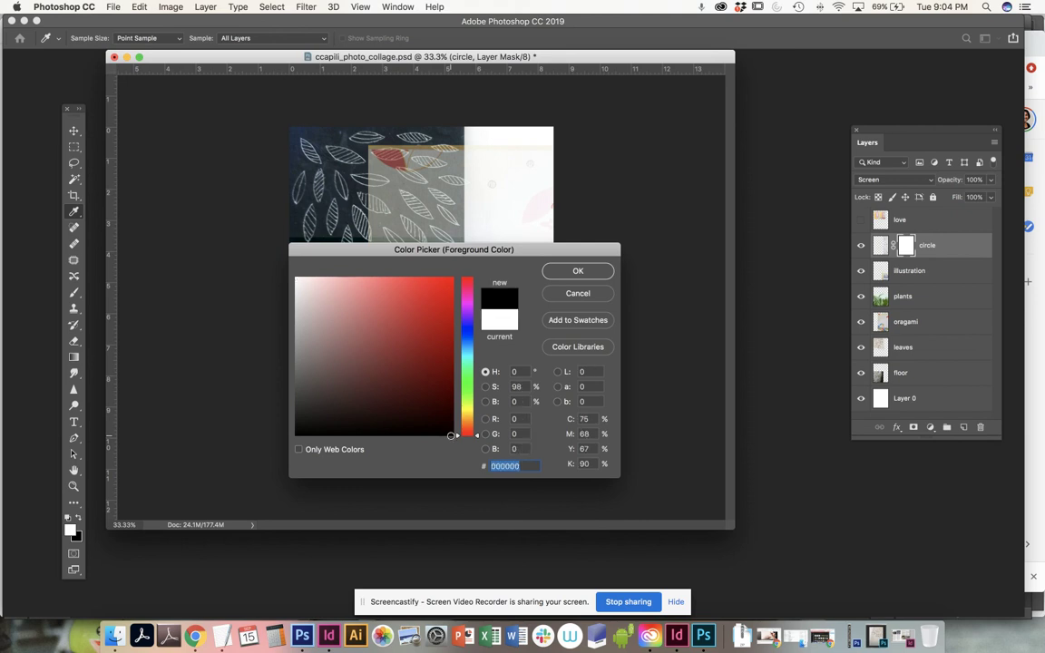
{"action": "left_click", "coordinate": [578, 271]}
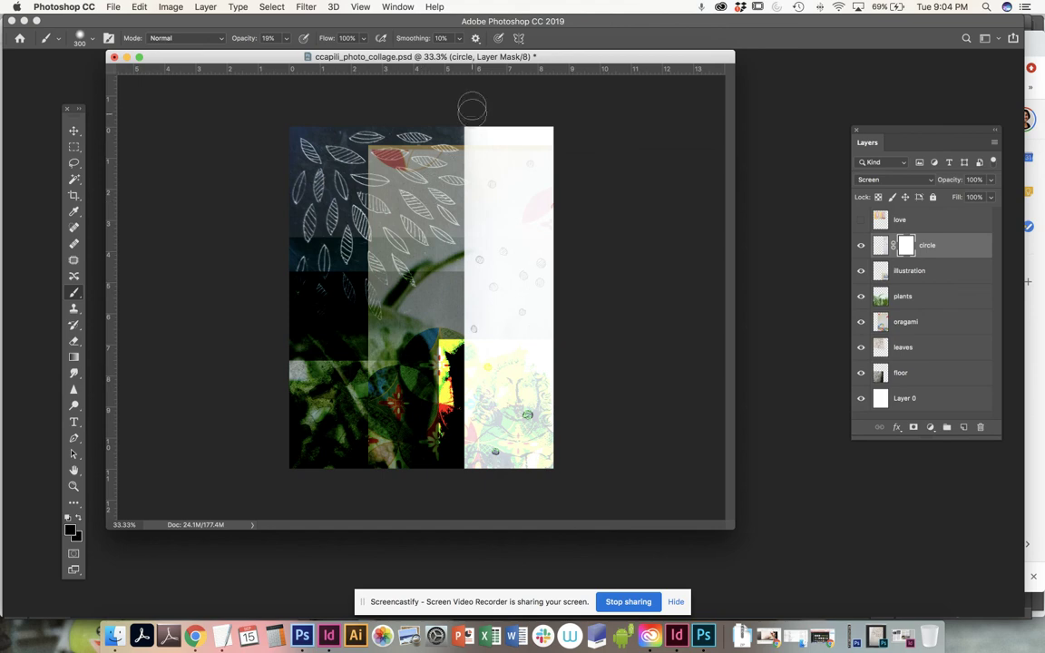
{"action": "left_click", "coordinate": [880, 244]}
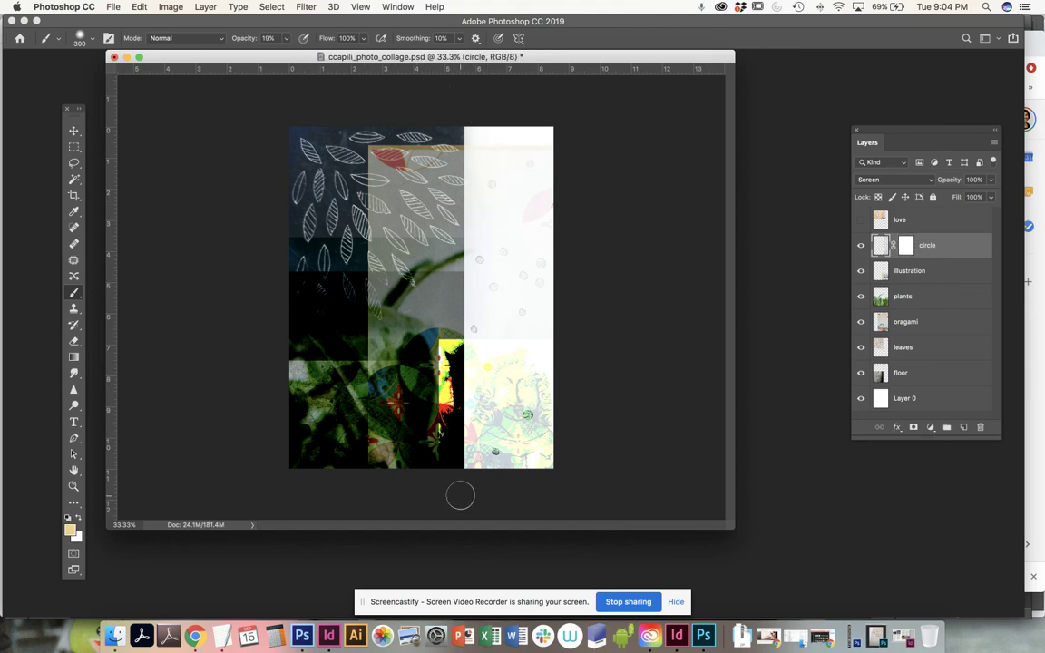
{"action": "left_click_drag", "start_coordinate": [460, 495], "coordinate": [460, 426]}
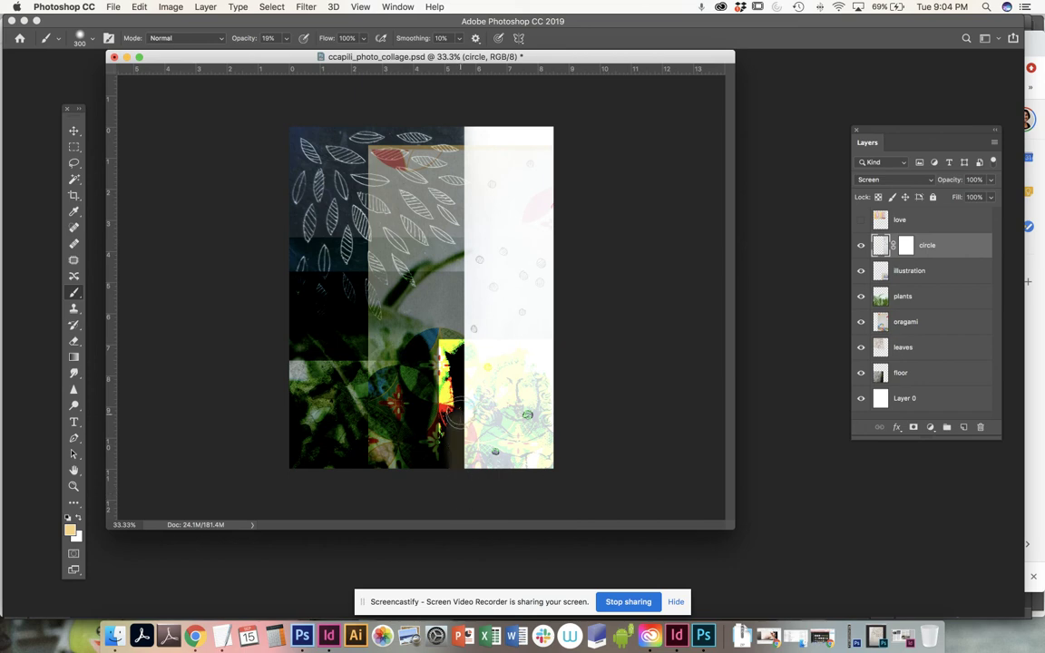
{"action": "key", "text": "super+z"}
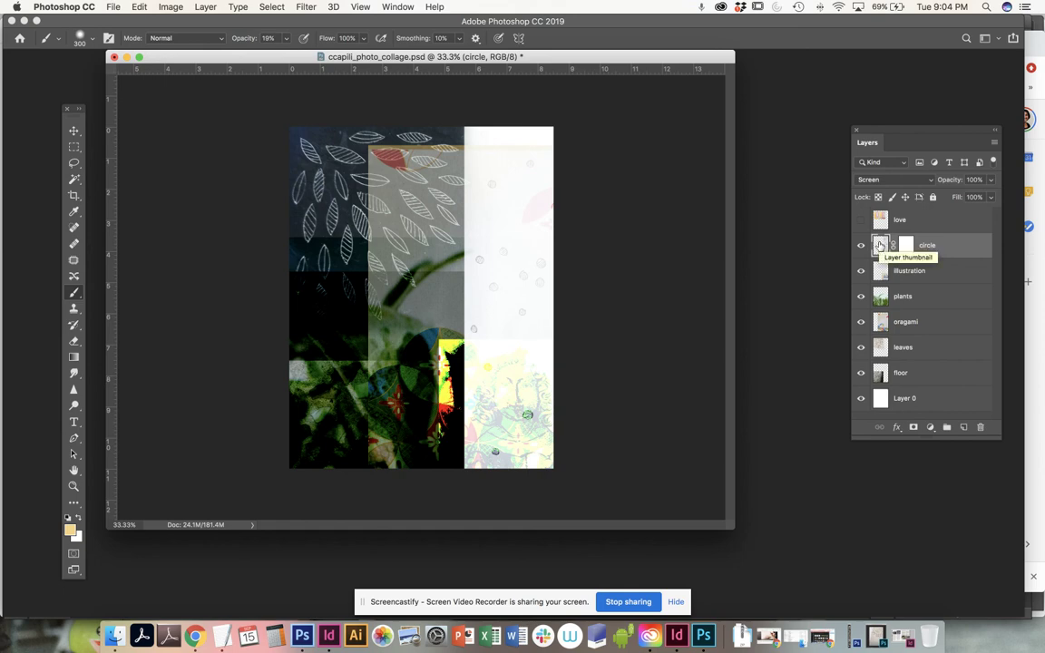
- Paint soft black vertical strokes down the left edge of the circle layer's mask
{"action": "left_click", "coordinate": [906, 245]}
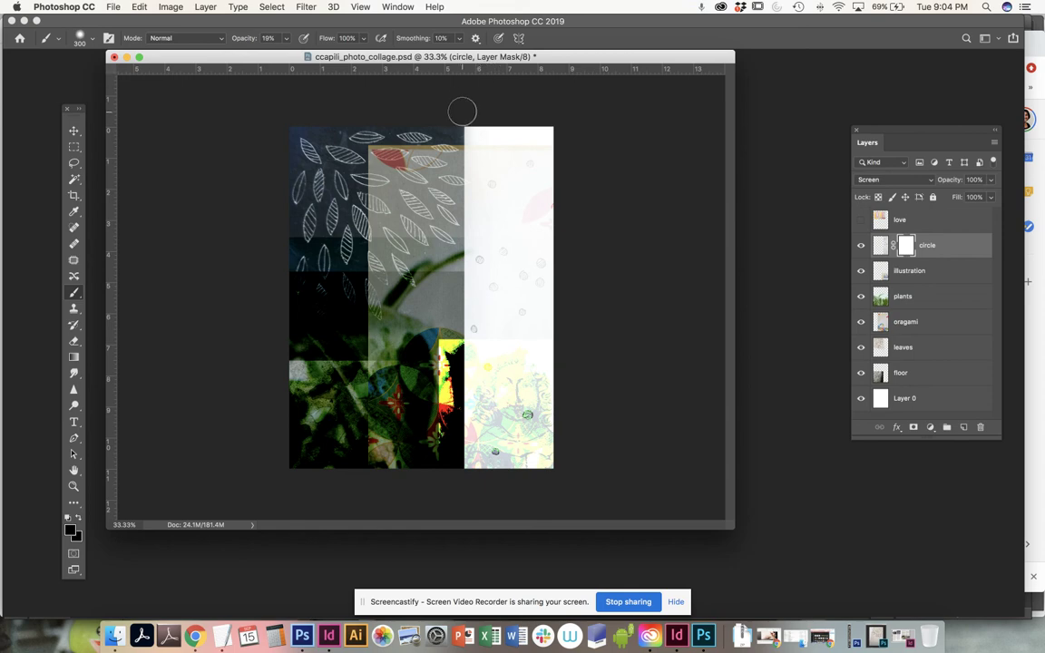
{"action": "left_click_drag", "start_coordinate": [462, 110], "coordinate": [457, 474]}
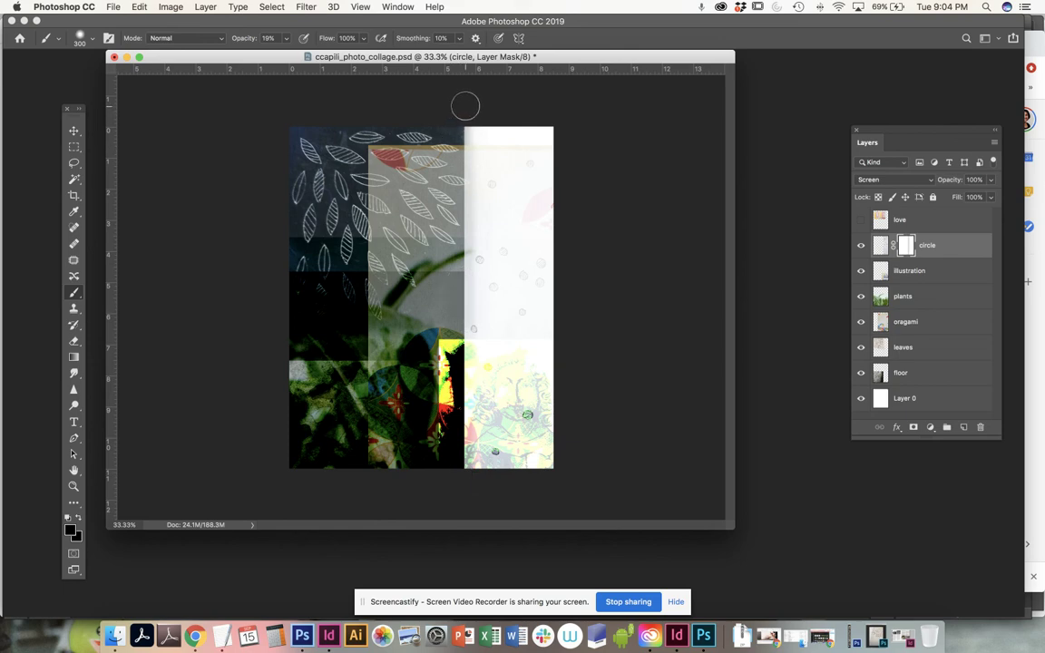
{"action": "mouse_move", "coordinate": [465, 107]}
{"action": "left_mouse_down"}
{"action": "mouse_move", "coordinate": [480, 216]}
{"action": "mouse_move", "coordinate": [479, 474]}
{"action": "mouse_move", "coordinate": [458, 501]}
{"action": "mouse_move", "coordinate": [476, 336]}
{"action": "mouse_move", "coordinate": [455, 110]}
{"action": "mouse_move", "coordinate": [458, 482]}
{"action": "mouse_move", "coordinate": [478, 214]}
{"action": "mouse_move", "coordinate": [466, 105]}
{"action": "left_mouse_up"}
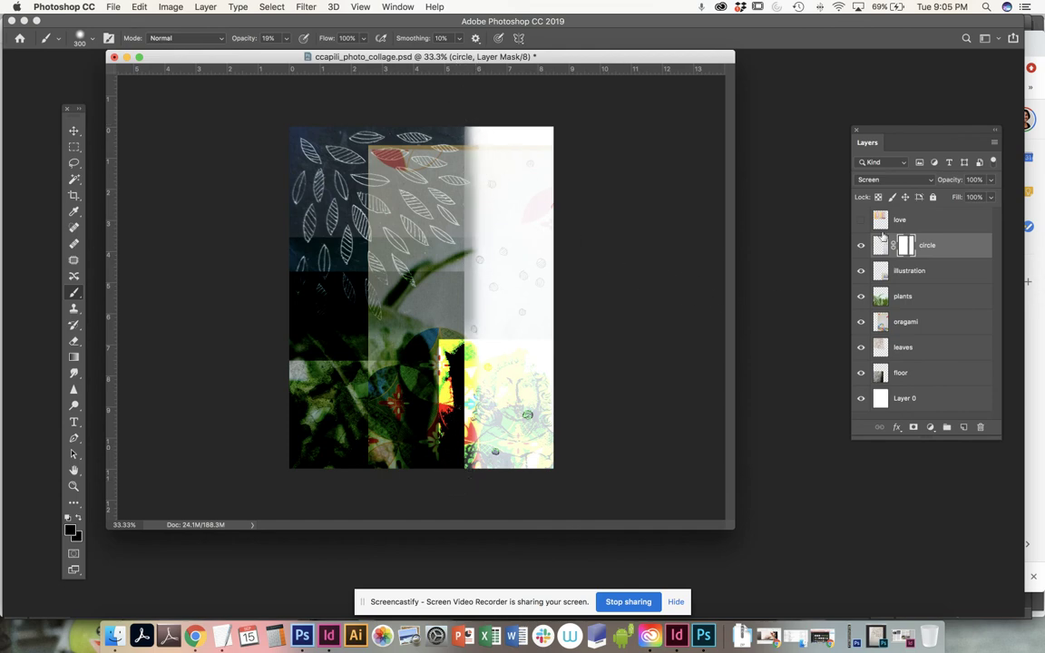
- Toggle the circle and illustration layers off and on to check the mask effect
{"action": "left_click", "coordinate": [861, 245]}
{"action": "left_click", "coordinate": [860, 245]}
{"action": "left_click", "coordinate": [861, 245]}
{"action": "left_click", "coordinate": [860, 245]}
{"action": "left_click", "coordinate": [860, 271]}
{"action": "left_click", "coordinate": [861, 271]}
- Free-transform the illustration portrait to about 94% and move it up and left
{"action": "left_click", "coordinate": [909, 272]}
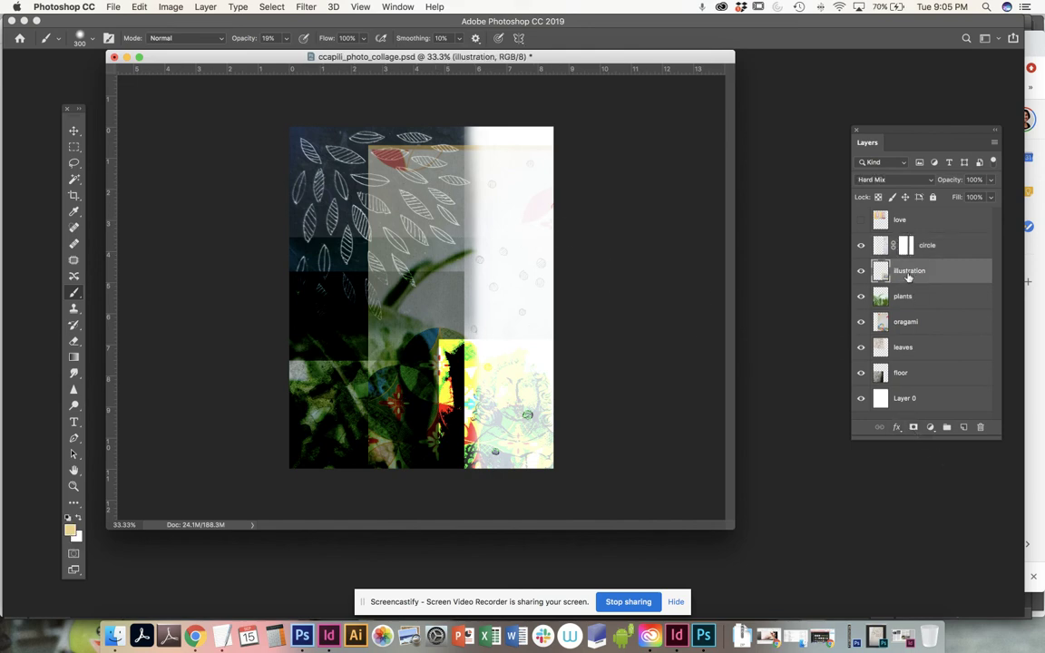
{"action": "left_click", "coordinate": [140, 7]}
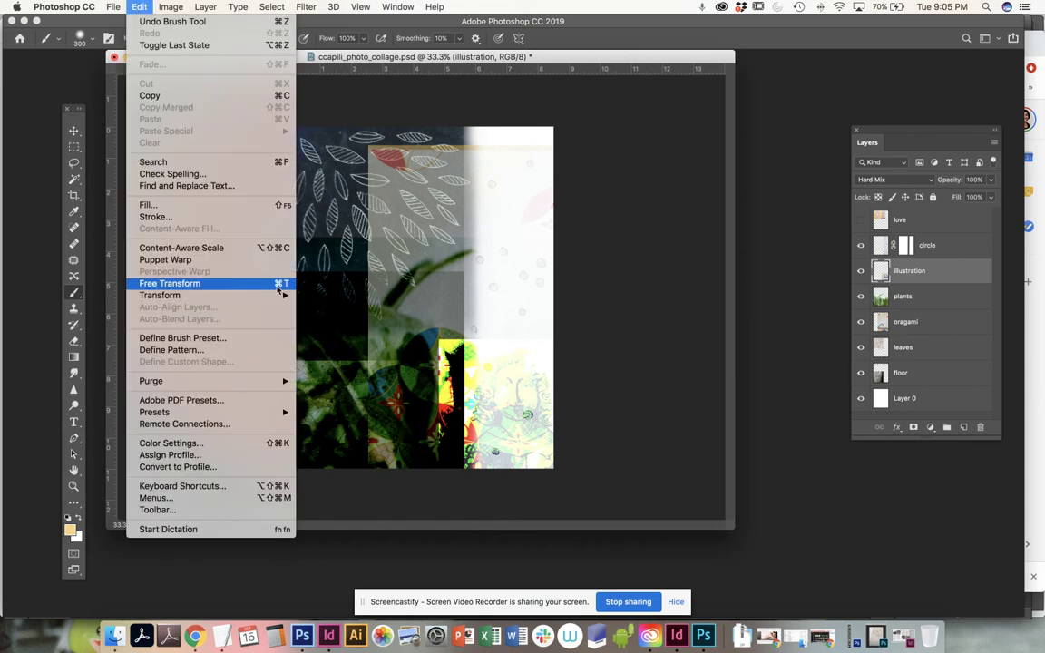
{"action": "left_click", "coordinate": [277, 284]}
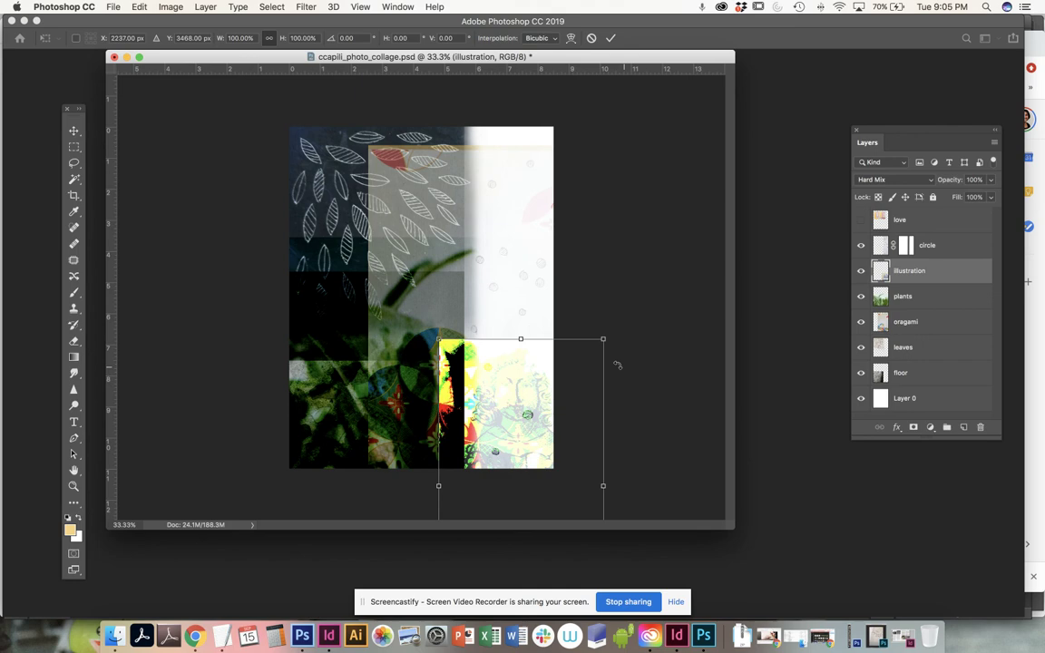
{"action": "left_click_drag", "start_coordinate": [606, 338], "coordinate": [593, 354]}
{"action": "key", "text": "super+z"}
{"action": "left_click_drag", "start_coordinate": [536, 451], "coordinate": [478, 323]}
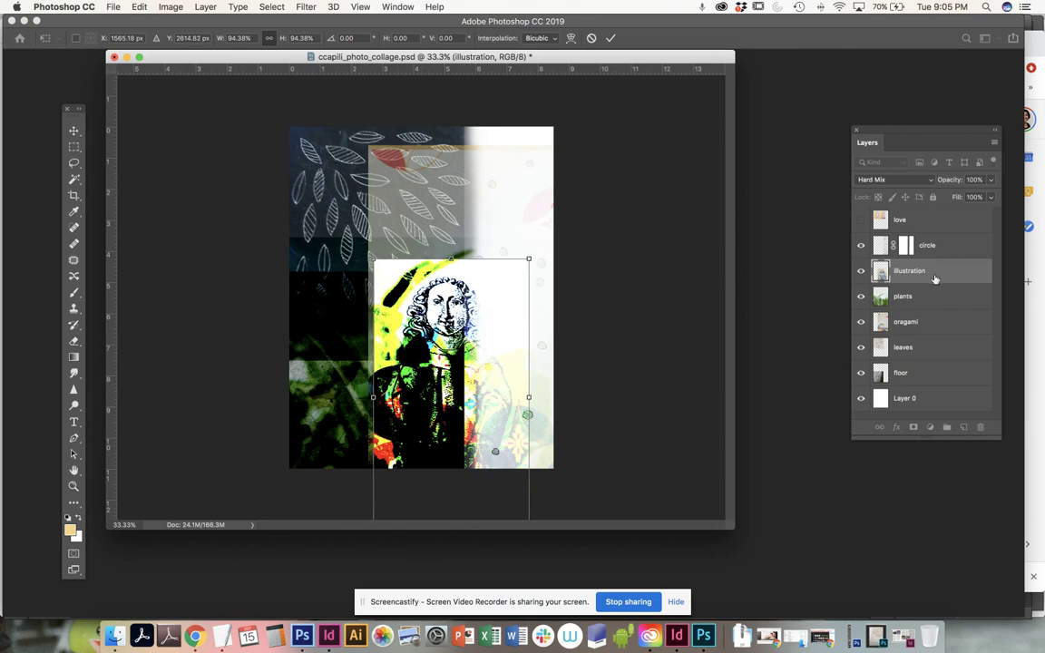
{"action": "key", "text": "Return"}
{"action": "key", "text": "b"}
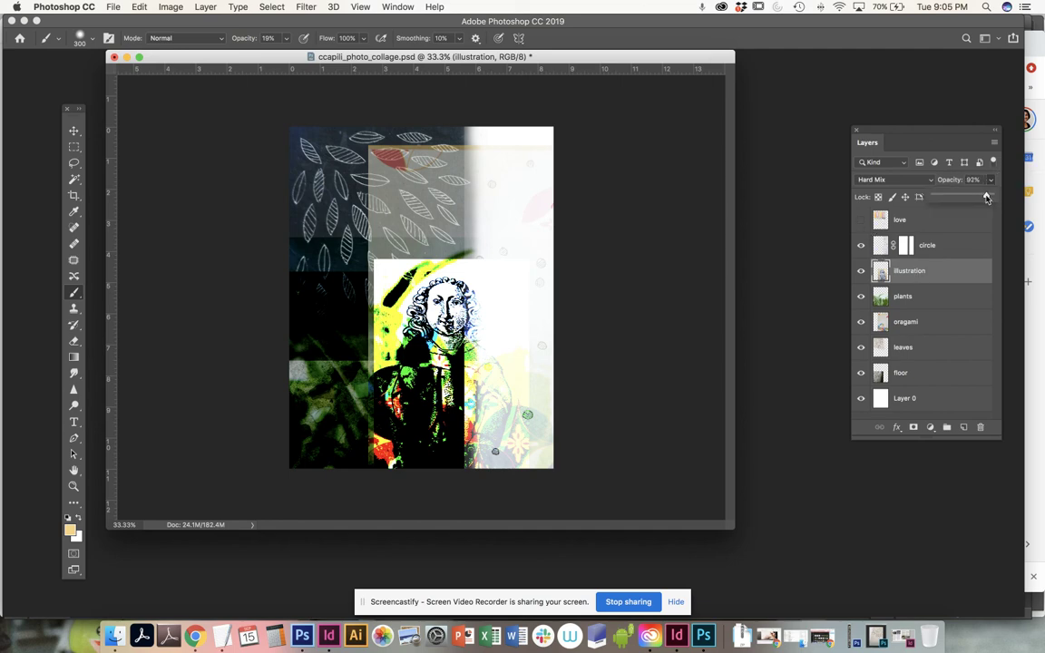
- Set the illustration layer to 85% opacity, nudge it left twice, and save the collage
{"action": "left_click_drag", "start_coordinate": [992, 181], "coordinate": [976, 208]}
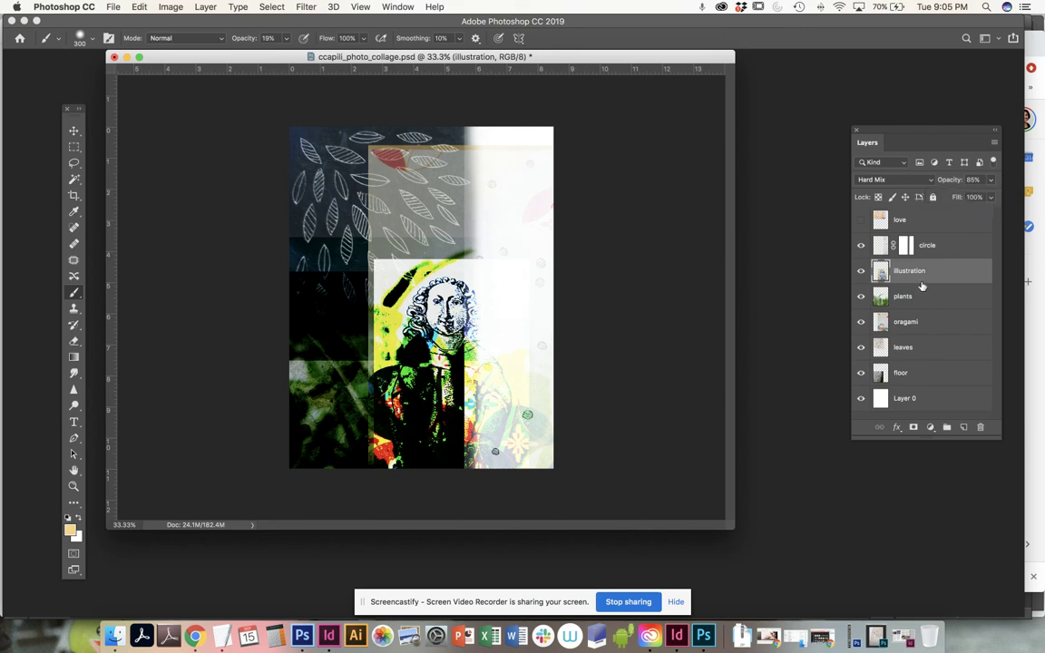
{"action": "key", "text": "v"}
{"action": "key", "text": "Left"}
{"action": "key", "text": "Left"}
{"action": "key", "text": "Left"}
{"action": "key", "text": "Left"}
{"action": "key", "text": "Left"}
{"action": "key", "text": "Left"}
{"action": "key", "text": "Left"}
{"action": "key", "text": "Left"}
{"action": "key", "text": "Left"}
{"action": "key", "text": "Left"}
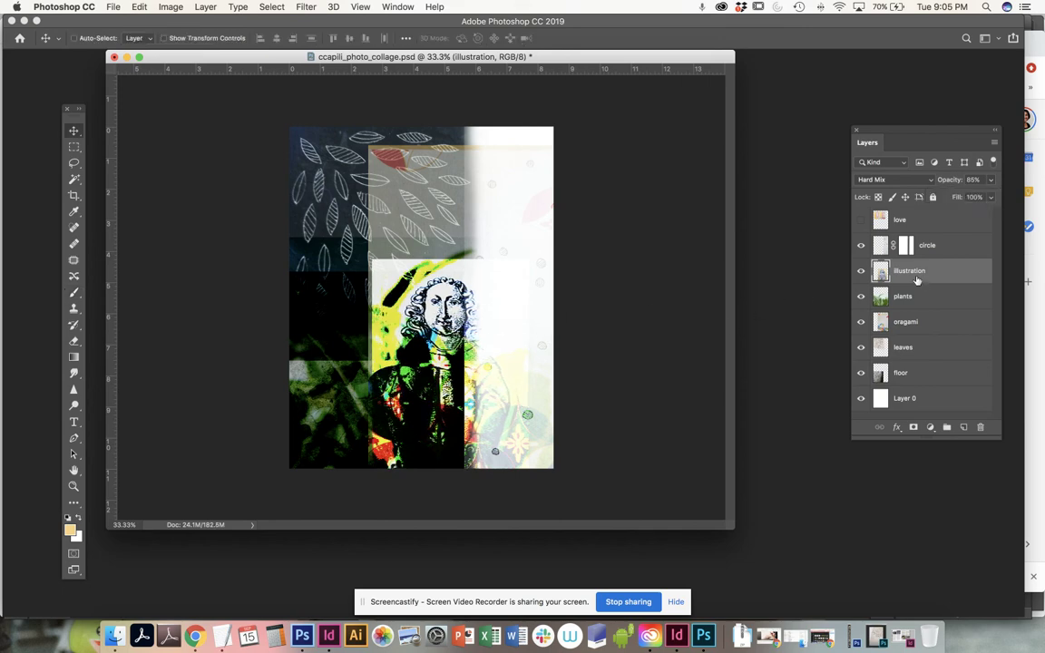
{"action": "key", "text": "Left"}
{"action": "key", "text": "Left"}
{"action": "key", "text": "Left"}
{"action": "key", "text": "Left"}
{"action": "key", "text": "Left"}
{"action": "key", "text": "Left"}
{"action": "key", "text": "Left"}
{"action": "key", "text": "Left"}
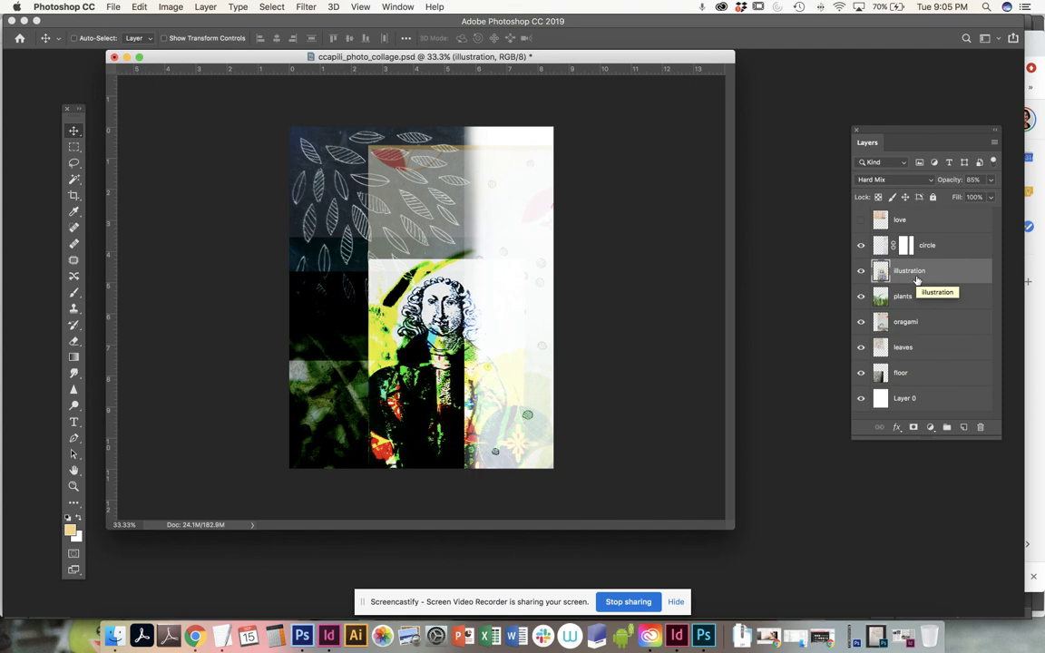
{"action": "key", "text": "super+s"}
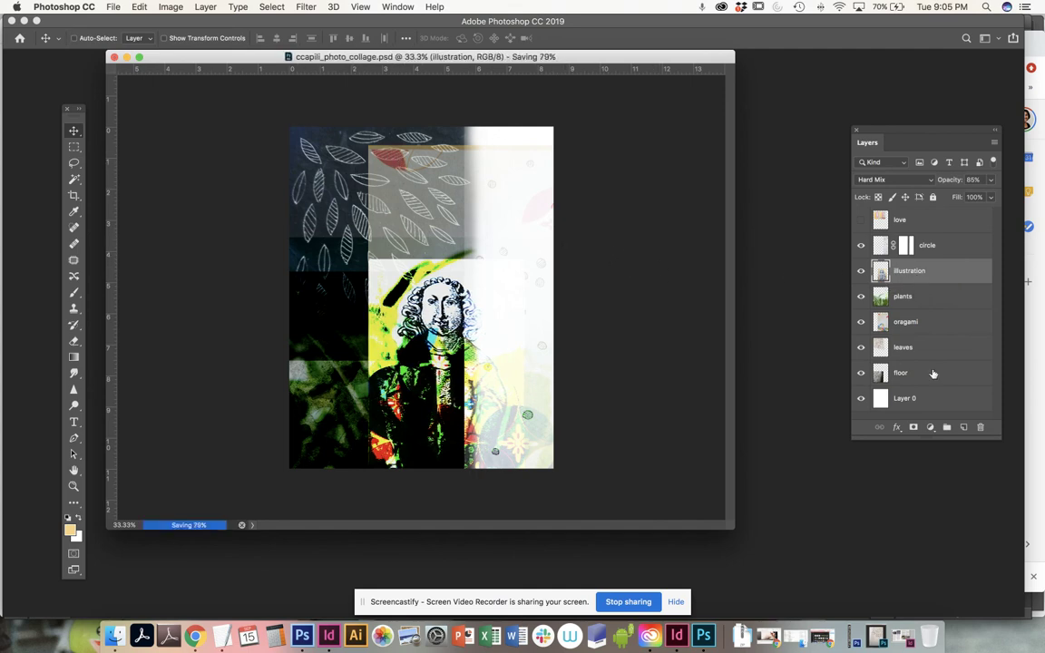
{"action": "left_click", "coordinate": [861, 322]}
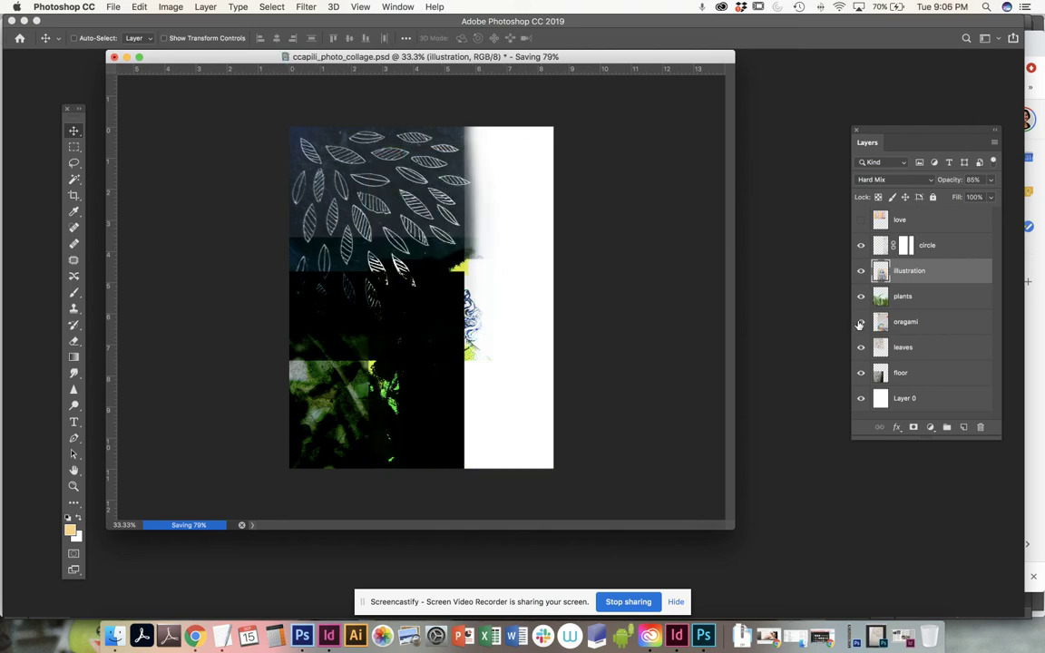
- Add a layer mask to the origami layer
{"action": "left_click", "coordinate": [861, 322]}
{"action": "left_click", "coordinate": [924, 325]}
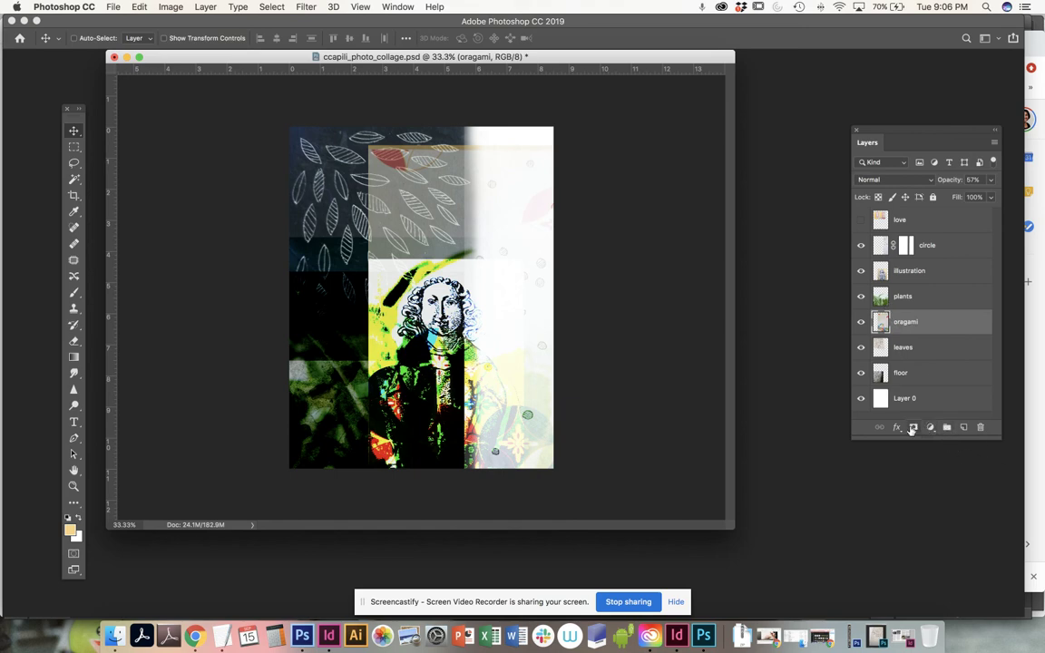
{"action": "left_click", "coordinate": [913, 428]}
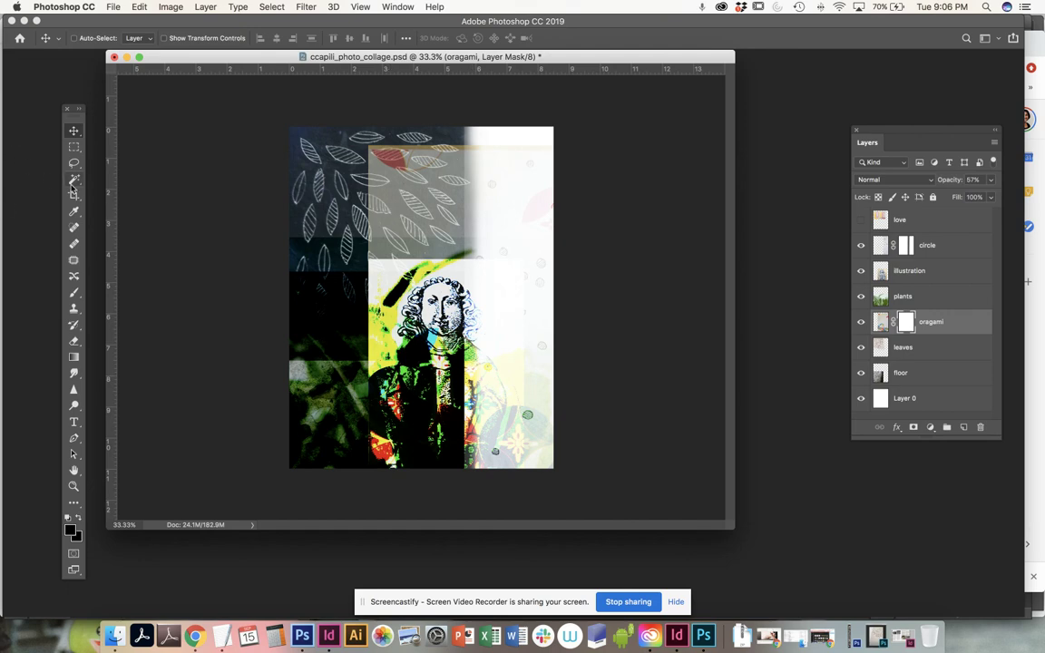
- Set the brush to 68% opacity, enlarge it, and paint out the grey patch over the leaves
{"action": "key", "text": "b"}
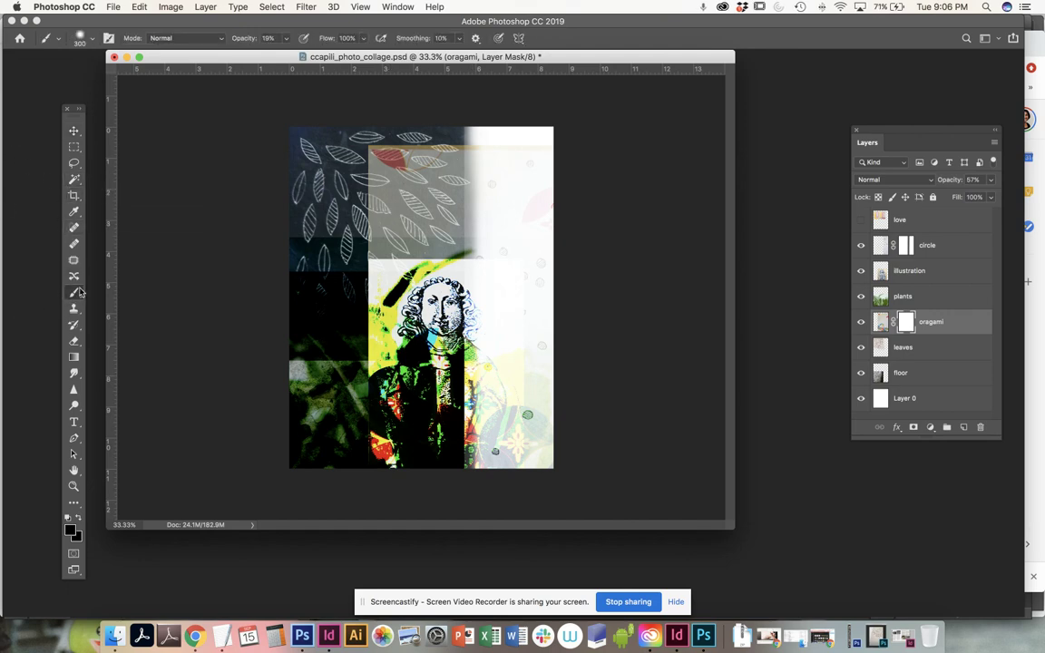
{"action": "left_click", "coordinate": [286, 38]}
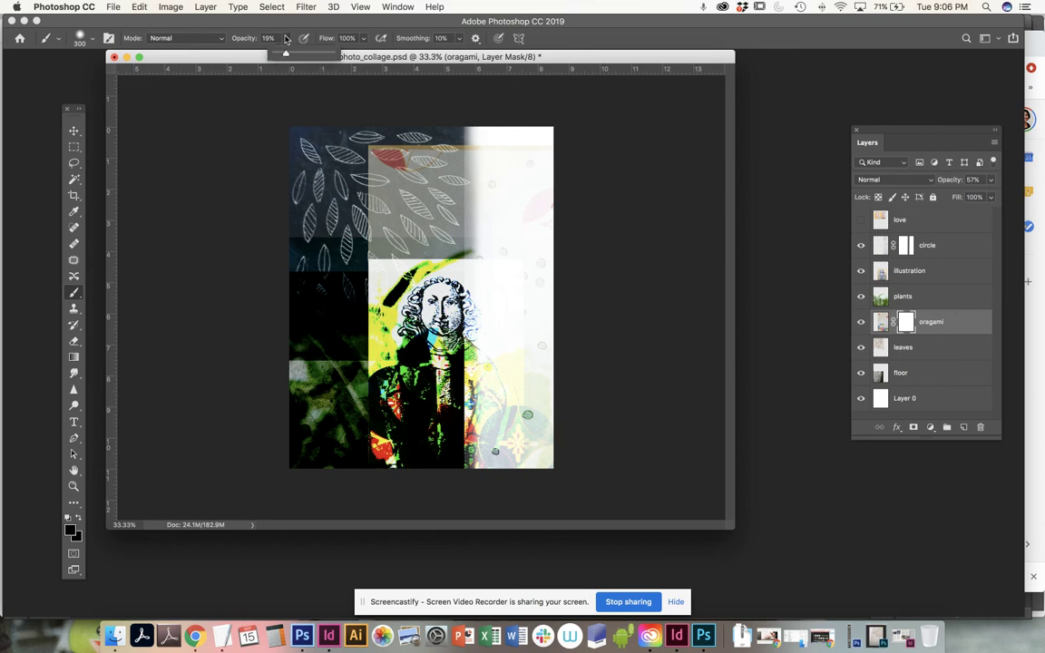
{"action": "left_click", "coordinate": [308, 59]}
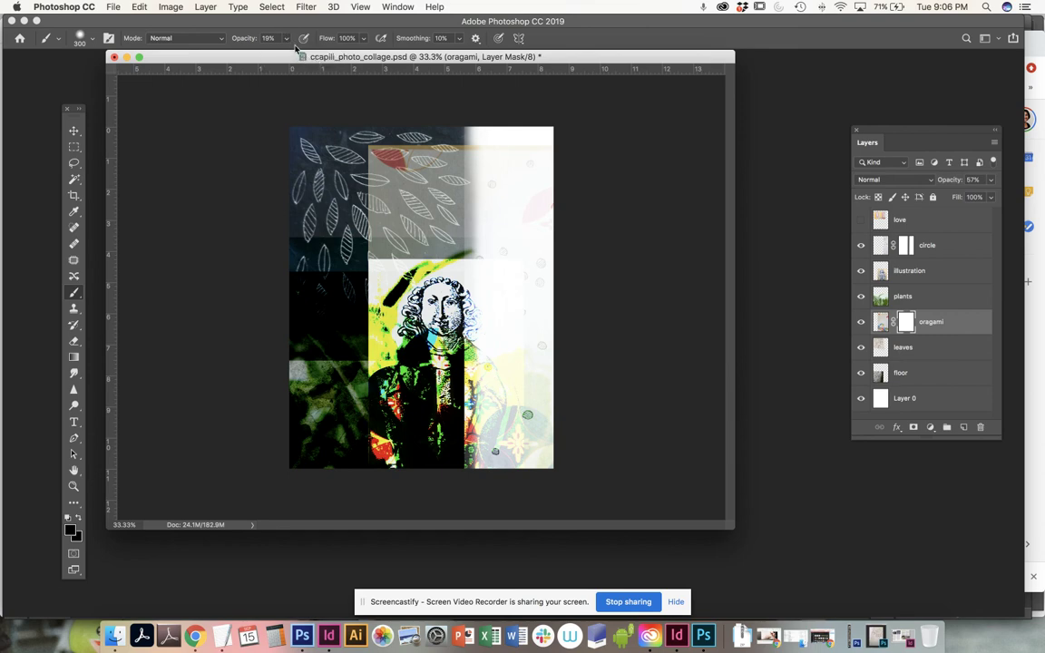
{"action": "left_click", "coordinate": [285, 38]}
{"action": "left_click_drag", "start_coordinate": [282, 57], "coordinate": [289, 57]}
{"action": "left_click", "coordinate": [314, 56]}
{"action": "key", "text": "bracketright"}
{"action": "key", "text": "bracketright"}
{"action": "key", "text": "bracketright"}
{"action": "key", "text": "bracketright"}
{"action": "key", "text": "bracketright"}
{"action": "key", "text": "bracketright"}
{"action": "key", "text": "bracketright"}
{"action": "key", "text": "bracketright"}
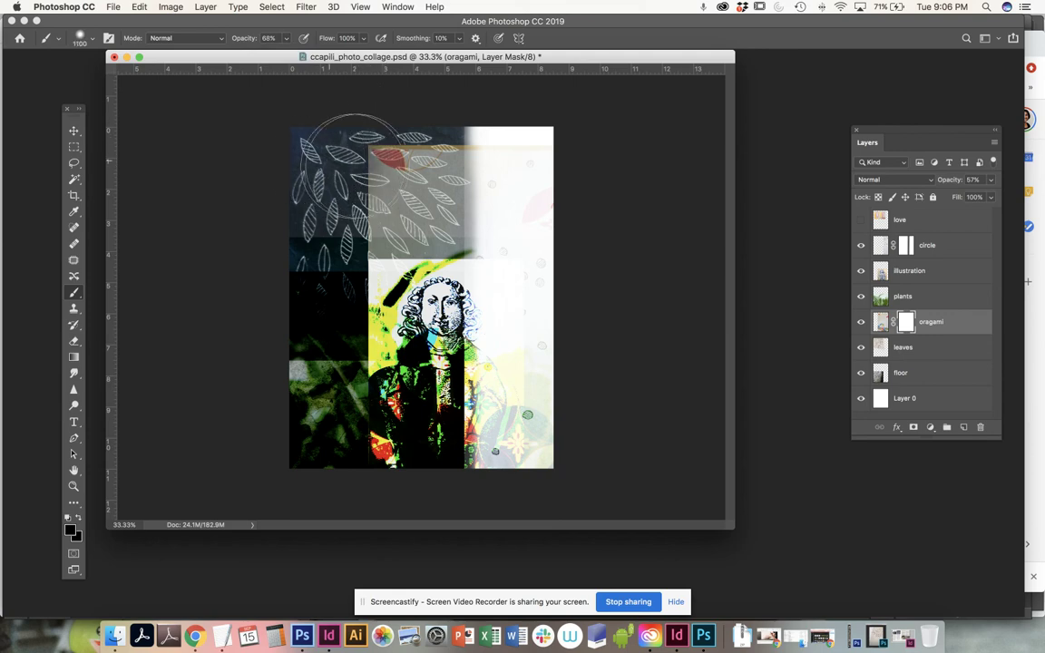
{"action": "mouse_move", "coordinate": [348, 165]}
{"action": "left_mouse_down"}
{"action": "mouse_move", "coordinate": [591, 183]}
{"action": "mouse_move", "coordinate": [272, 175]}
{"action": "mouse_move", "coordinate": [467, 176]}
{"action": "mouse_move", "coordinate": [582, 194]}
{"action": "mouse_move", "coordinate": [517, 218]}
{"action": "mouse_move", "coordinate": [233, 206]}
{"action": "mouse_move", "coordinate": [620, 175]}
{"action": "mouse_move", "coordinate": [338, 181]}
{"action": "mouse_move", "coordinate": [328, 211]}
{"action": "mouse_move", "coordinate": [373, 195]}
{"action": "mouse_move", "coordinate": [504, 196]}
{"action": "mouse_move", "coordinate": [564, 177]}
{"action": "left_mouse_up"}
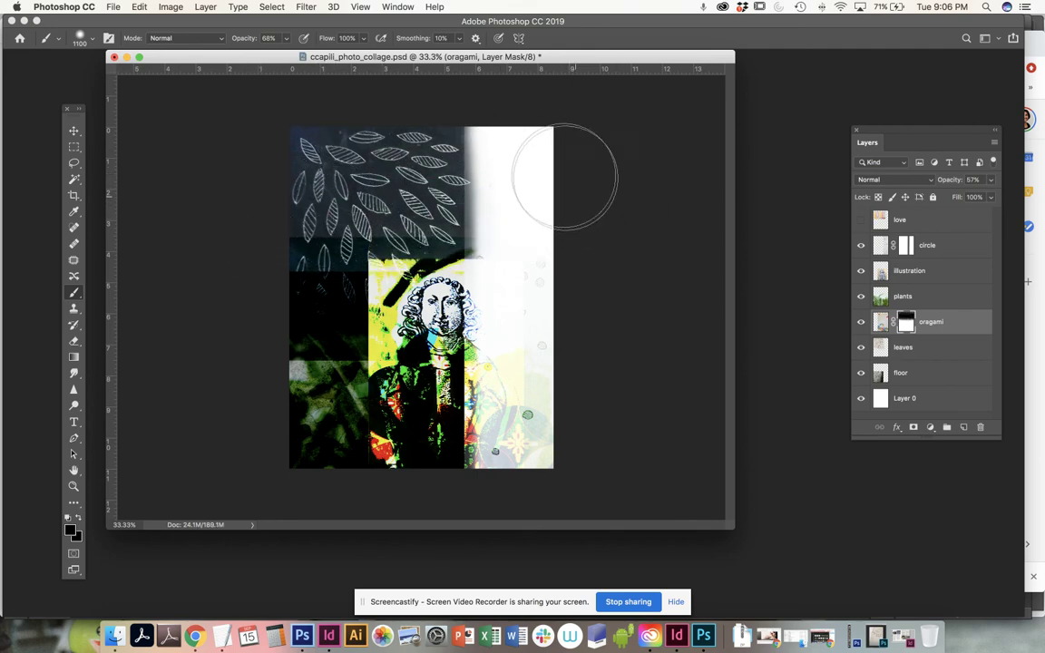
{"action": "left_click", "coordinate": [948, 246]}
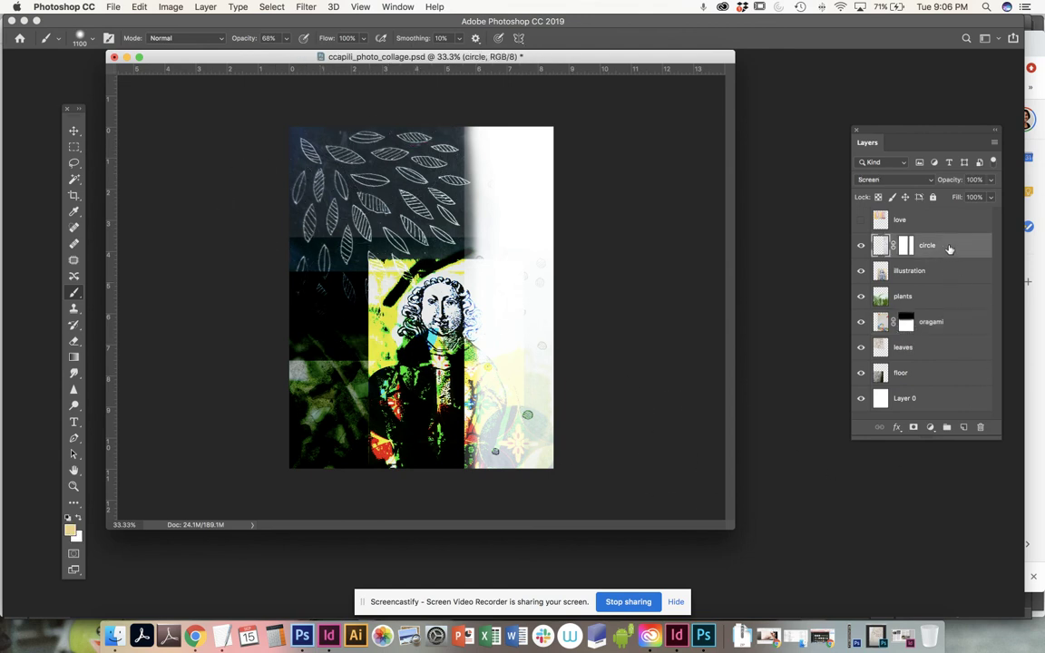
- Change the circle layer's blend mode from Screen to Multiply and save ccapili_photo_collage.psd
{"action": "left_click", "coordinate": [931, 184]}
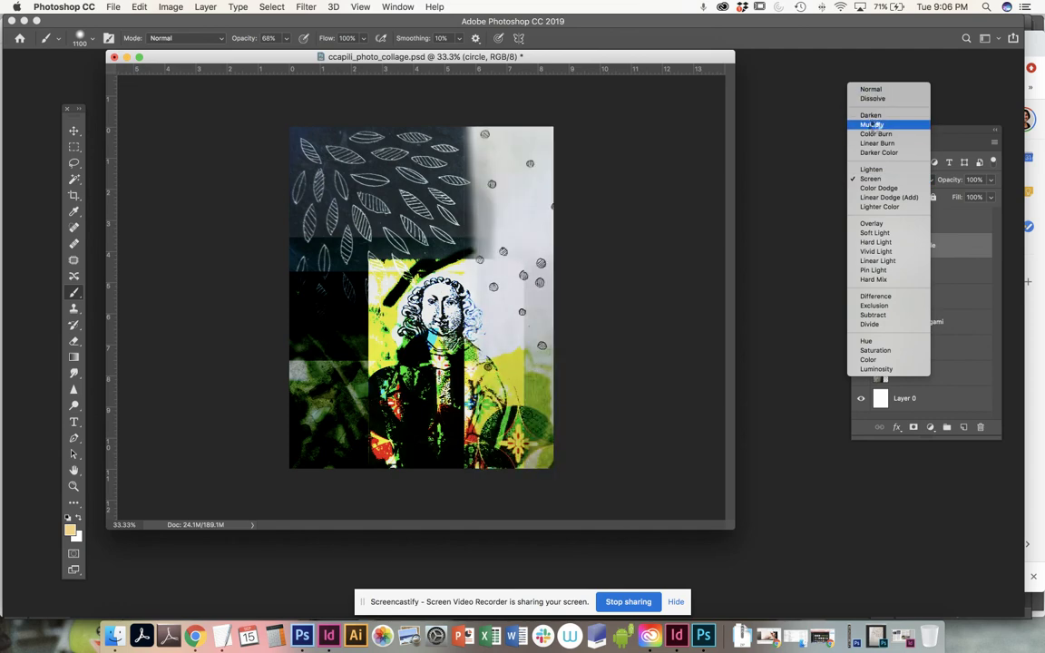
{"action": "left_click", "coordinate": [873, 125]}
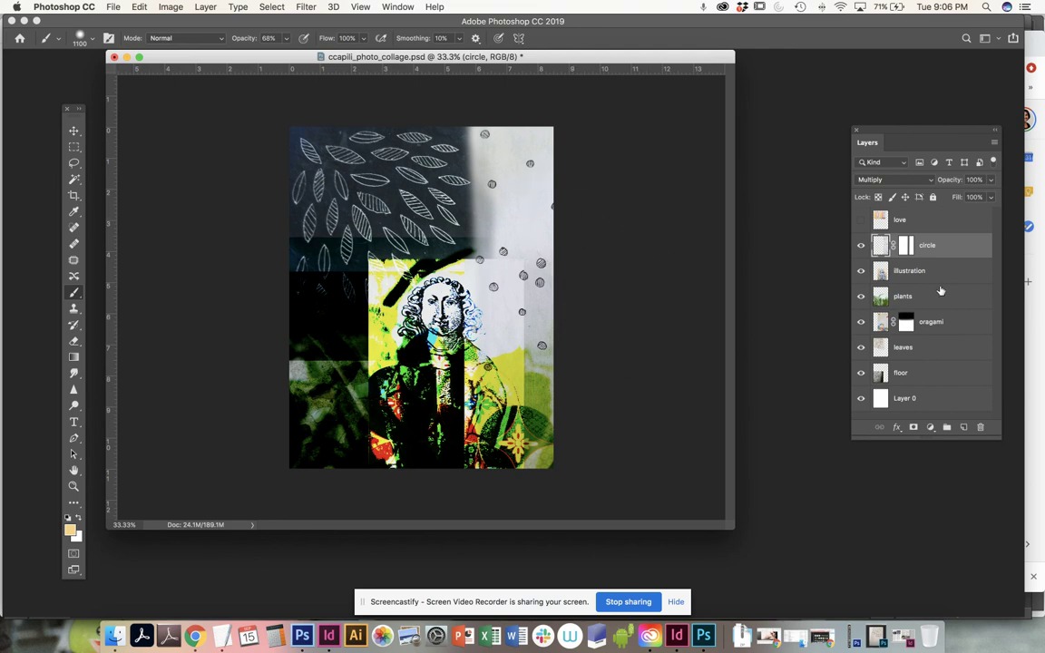
{"action": "key", "text": "super+s"}
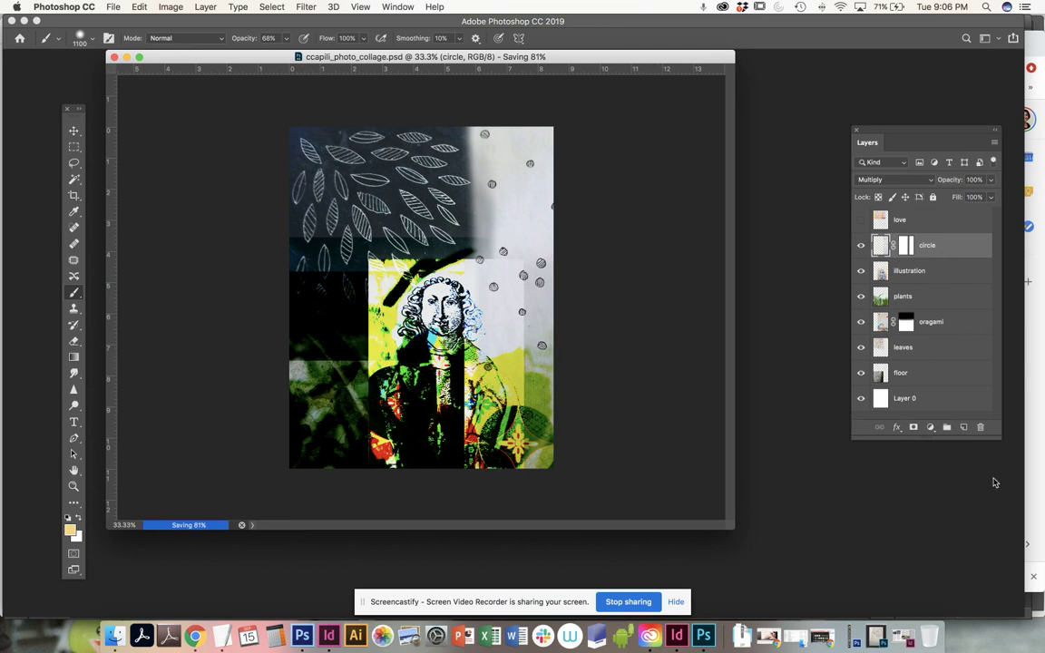
{"action": "left_click_drag", "start_coordinate": [999, 432], "coordinate": [1005, 539]}
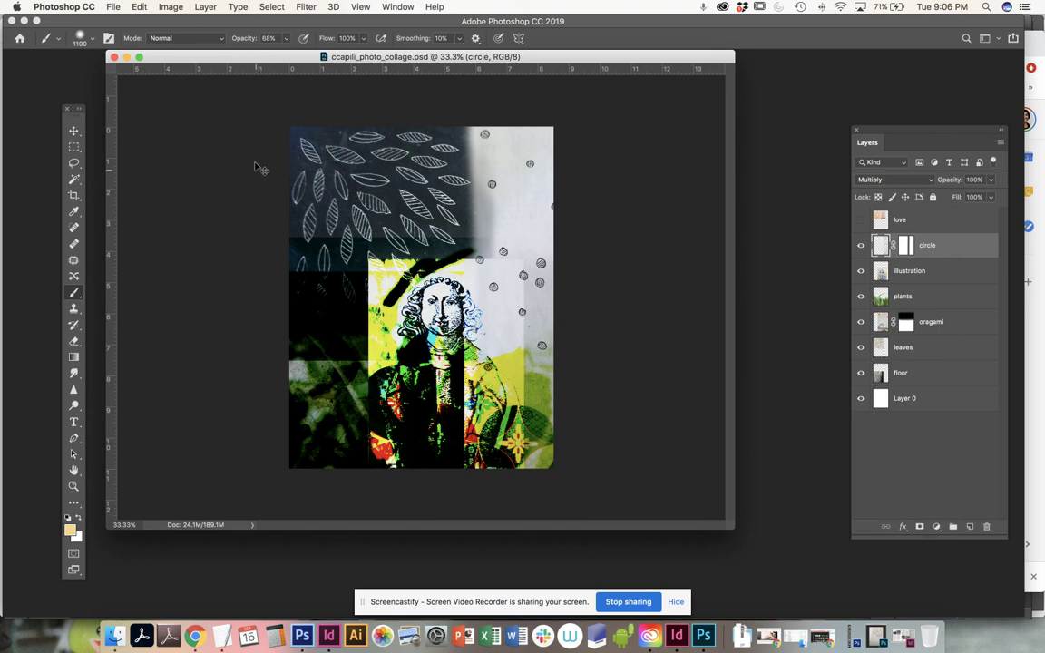
- Browse the File menu, select the Type tool, then open and cancel the Save As dialog
{"action": "left_click", "coordinate": [113, 6]}
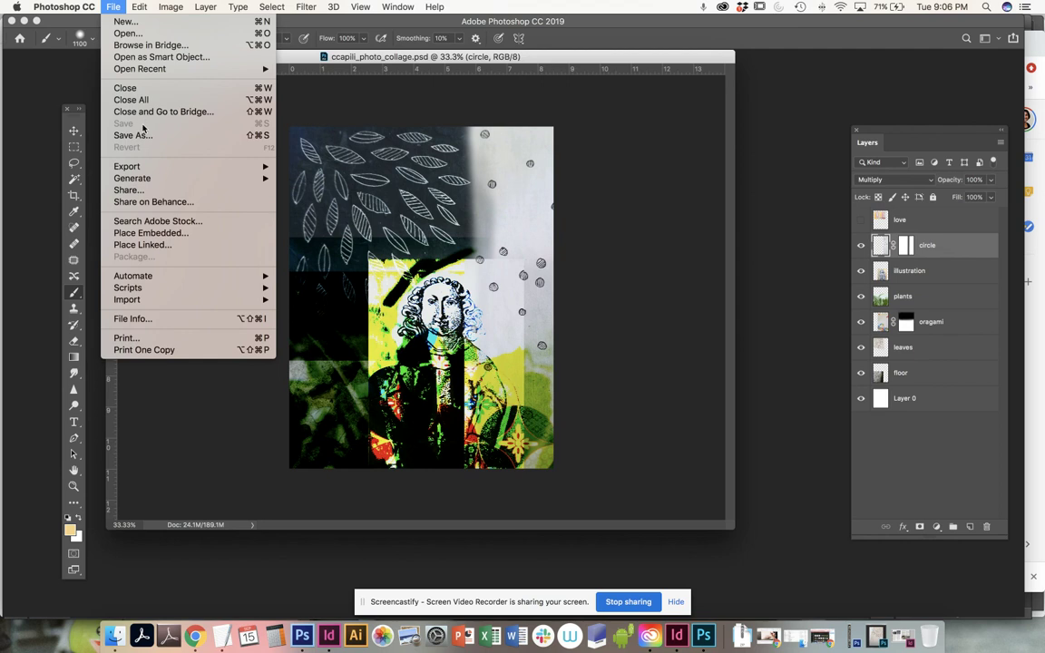
{"action": "left_click", "coordinate": [561, 138]}
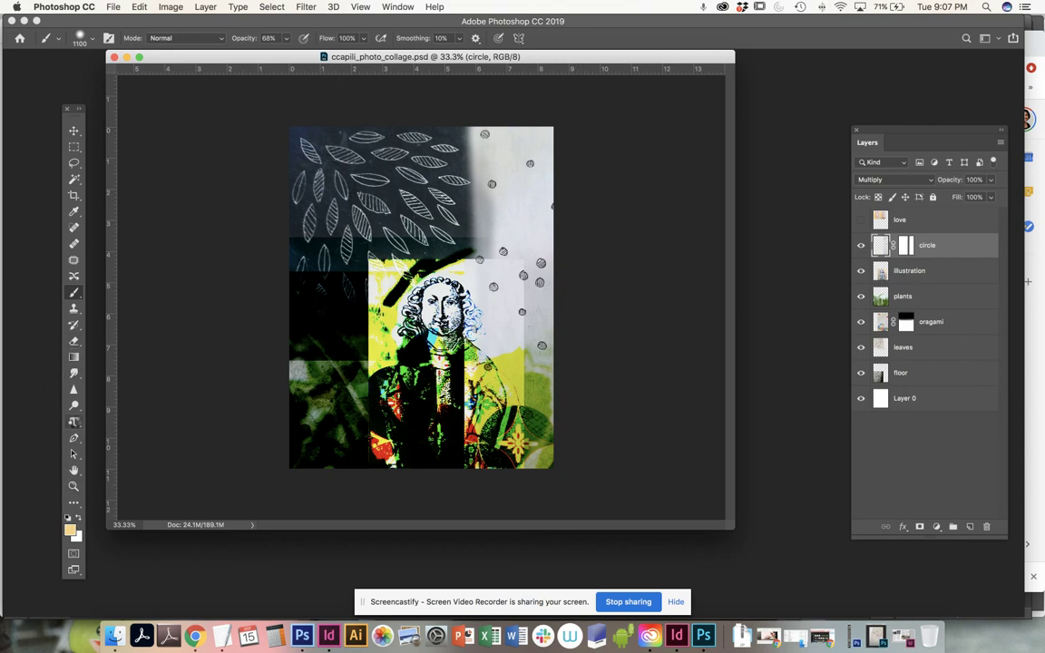
{"action": "left_click", "coordinate": [74, 422]}
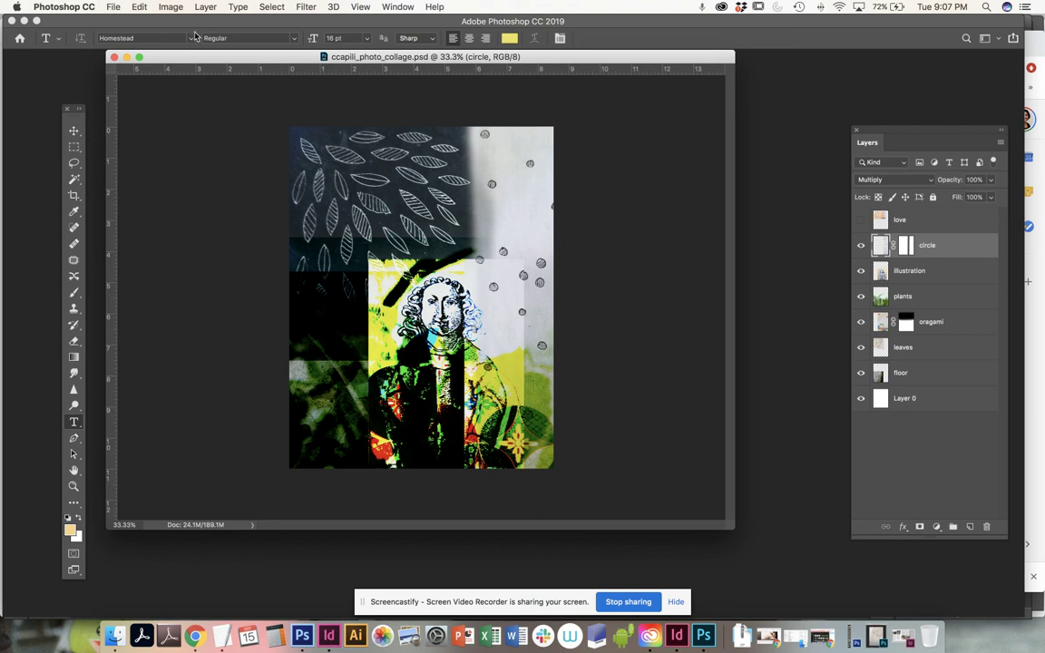
{"action": "left_click", "coordinate": [113, 7]}
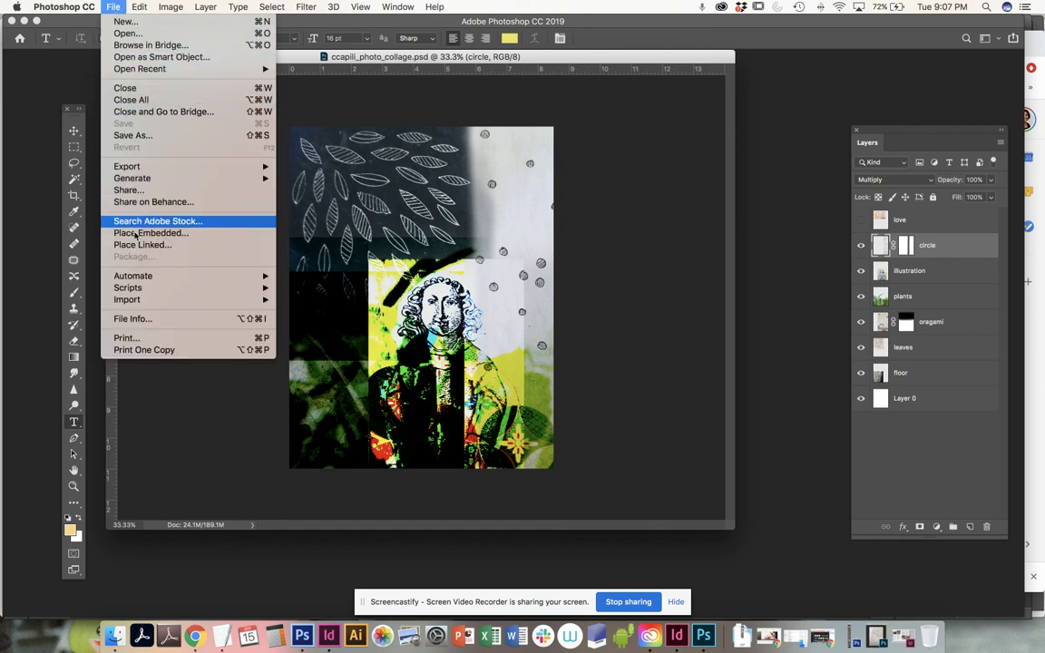
{"action": "left_click", "coordinate": [150, 136]}
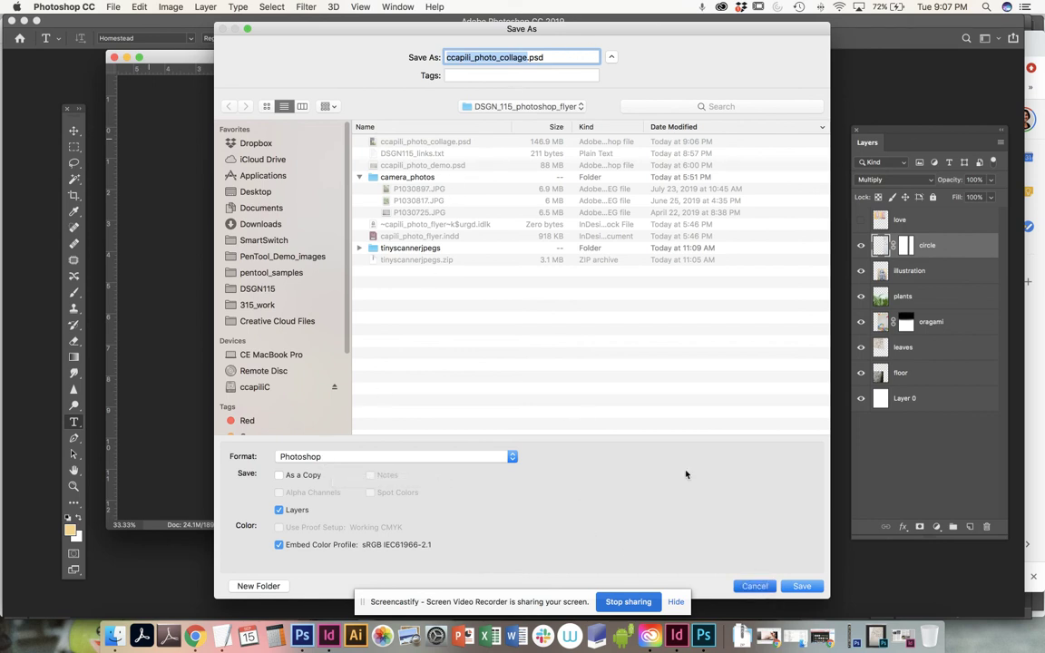
{"action": "key", "text": "Escape"}
- Save a copy as TIFF with Layers unchecked, choosing LZW compression in TIFF Options
{"action": "left_click", "coordinate": [111, 8]}
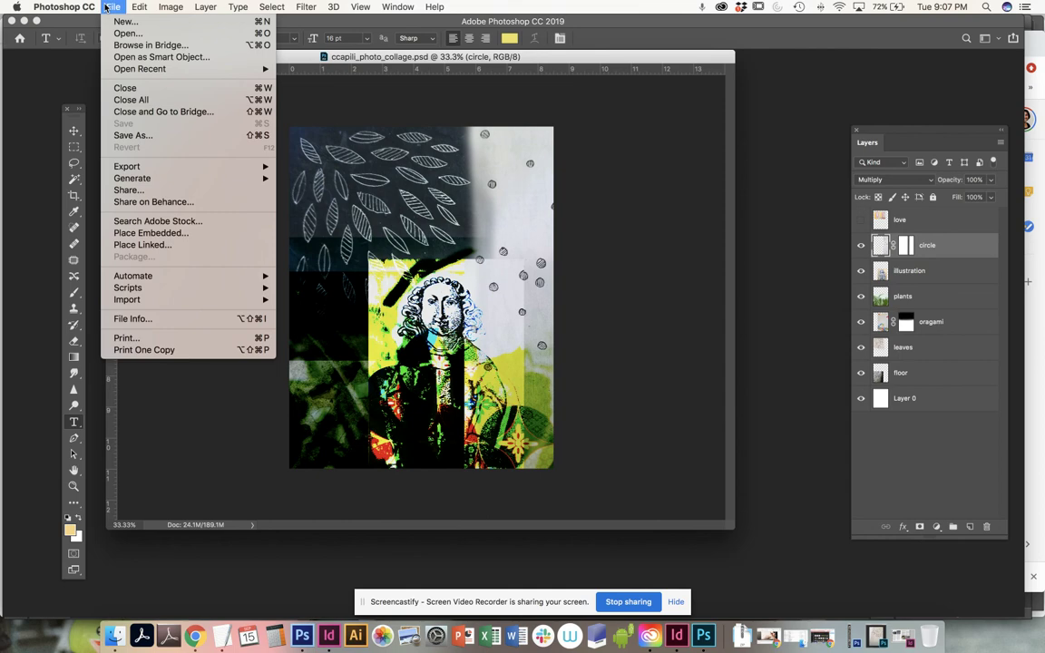
{"action": "left_click", "coordinate": [150, 137]}
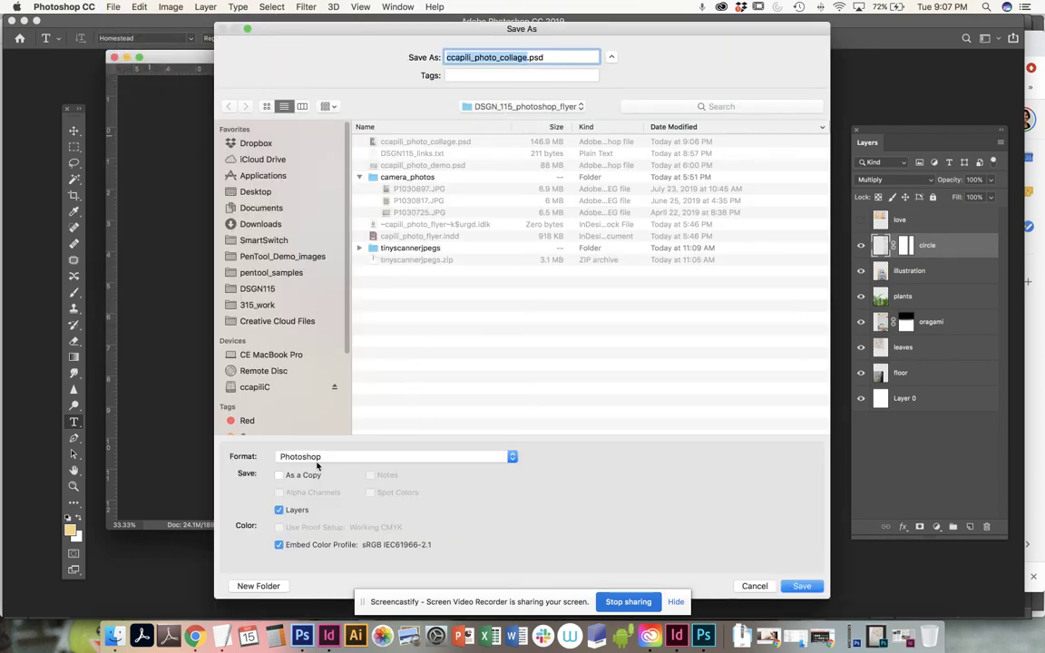
{"action": "left_click", "coordinate": [314, 457]}
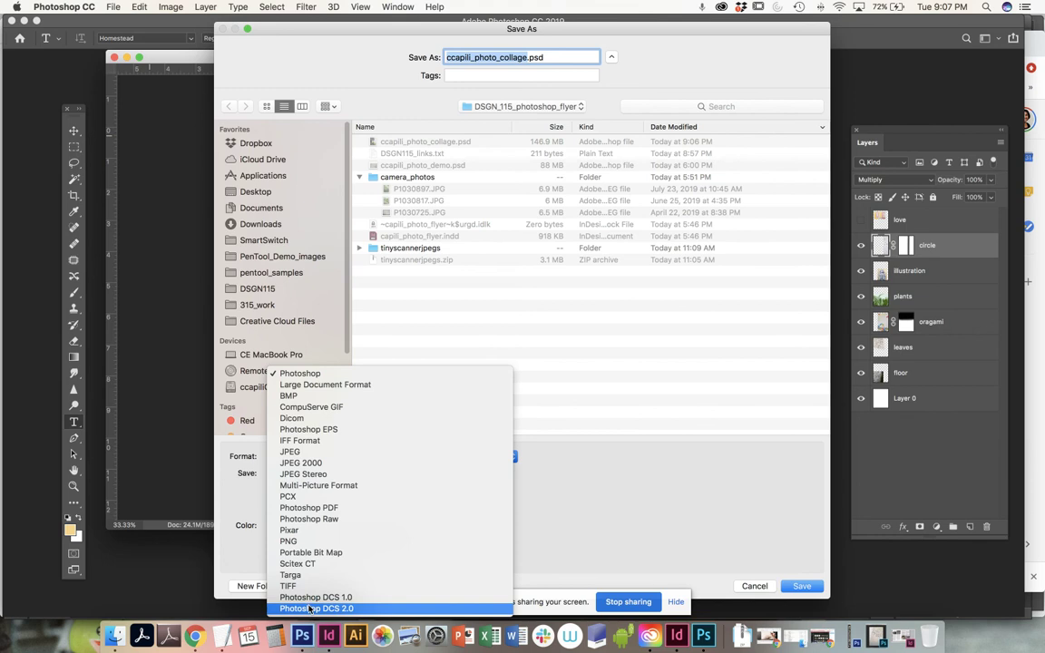
{"action": "left_click", "coordinate": [306, 588]}
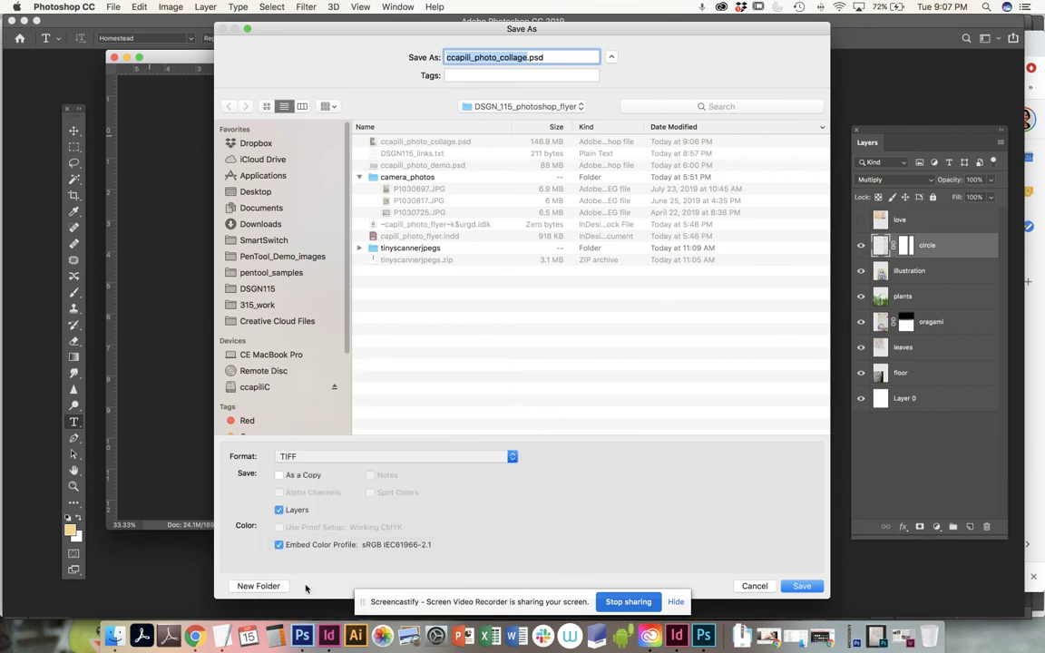
{"action": "left_click", "coordinate": [279, 509]}
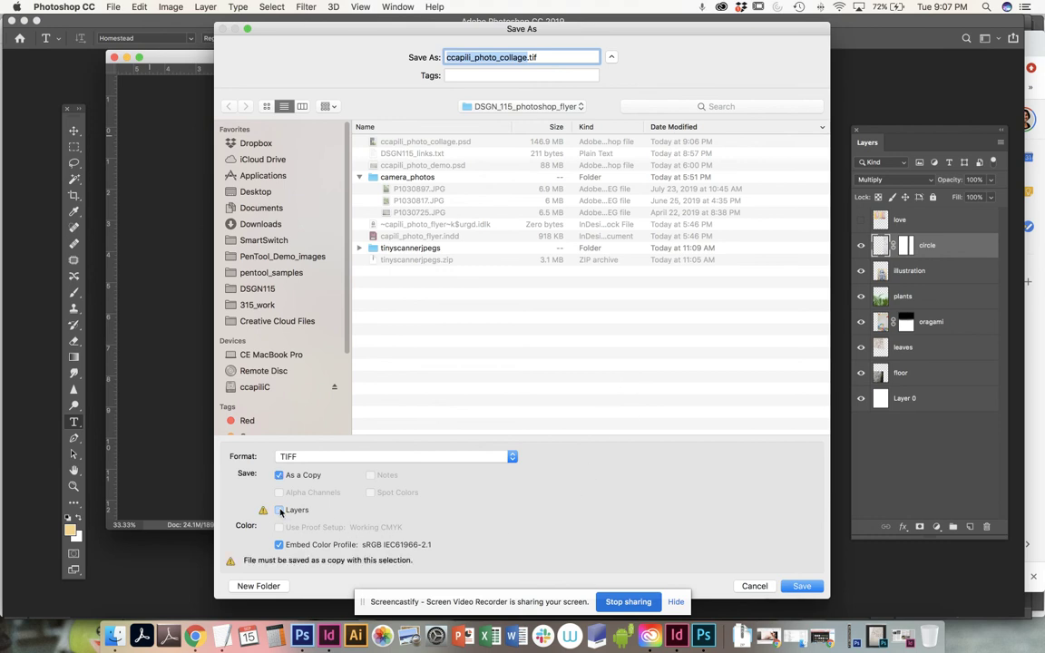
{"action": "left_click", "coordinate": [801, 586]}
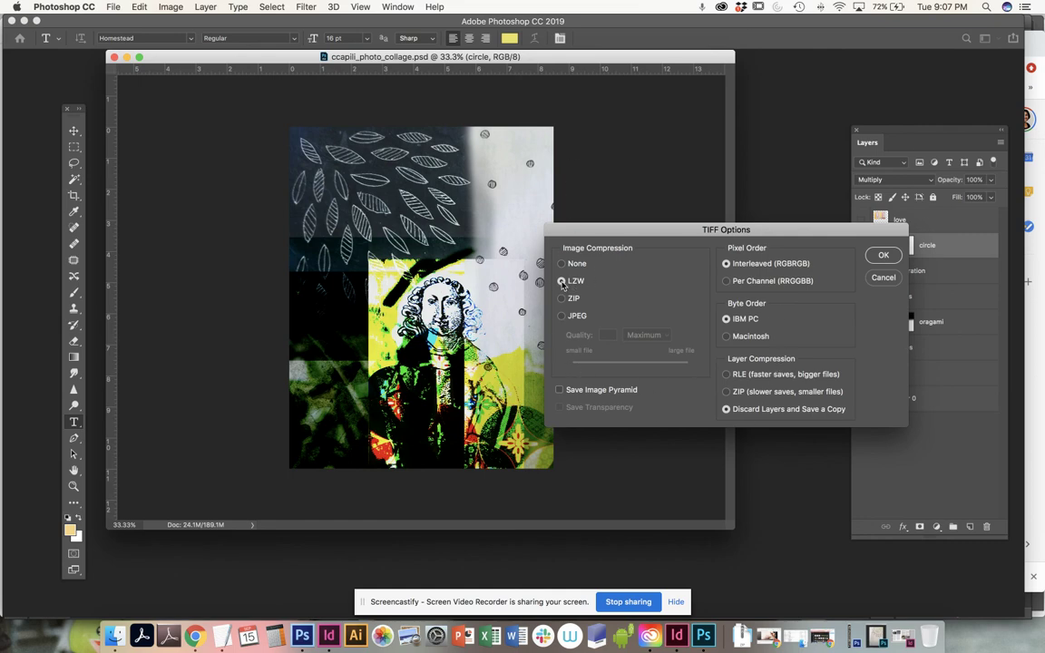
{"action": "left_click", "coordinate": [884, 256]}
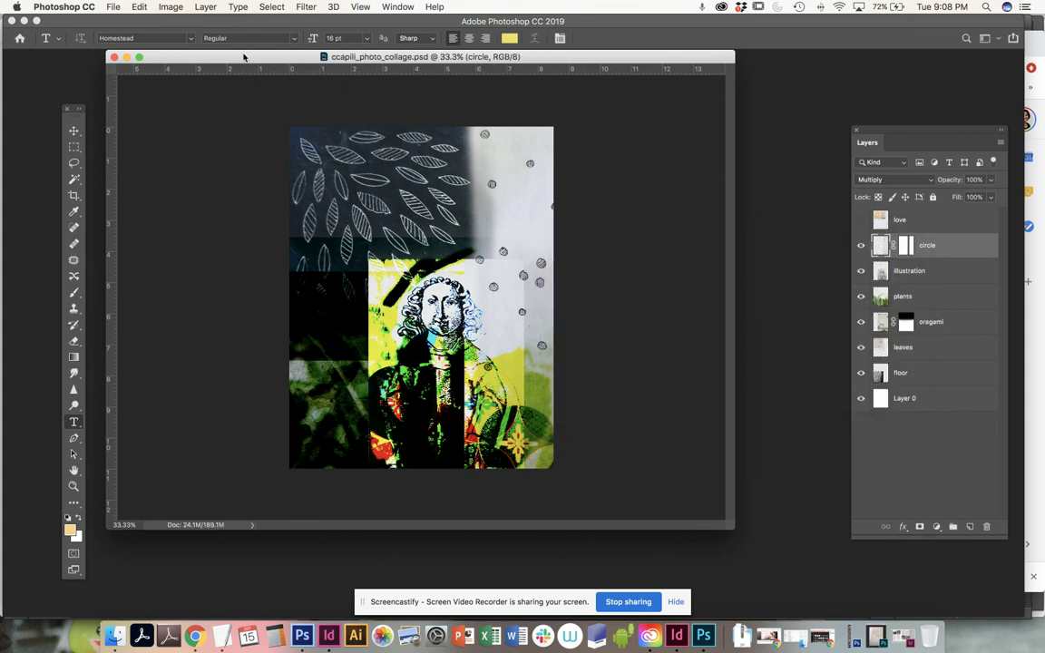
{"action": "left_click_drag", "start_coordinate": [243, 57], "coordinate": [305, 76]}
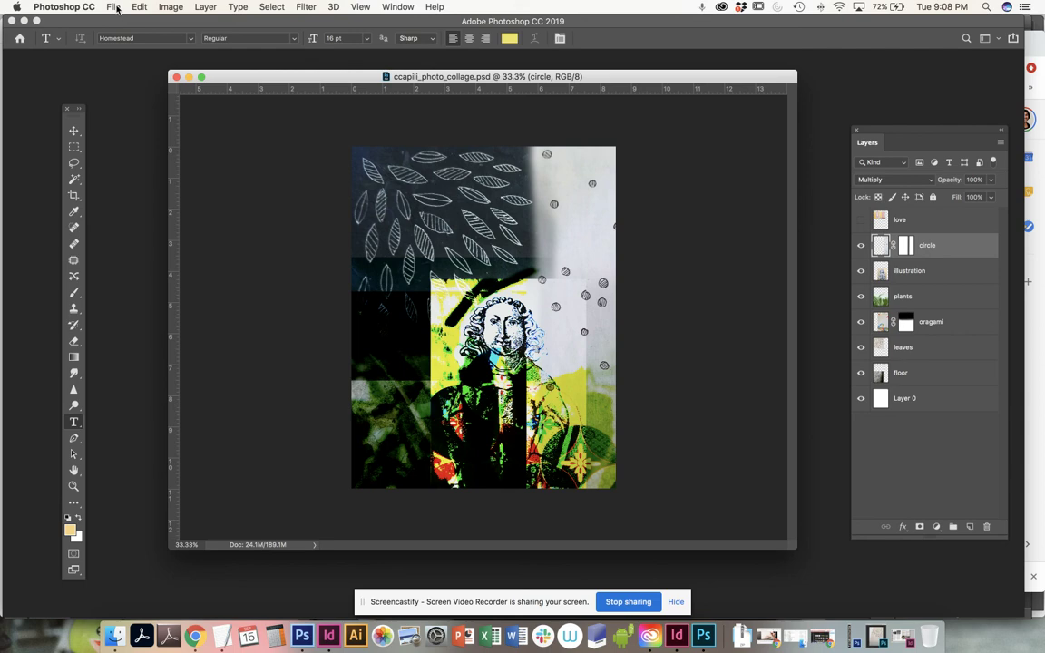
- Open ccapili_photo_collage.tif in its own tab beside the layered PSD
{"action": "key", "text": "super+o"}
{"action": "left_click", "coordinate": [388, 94]}
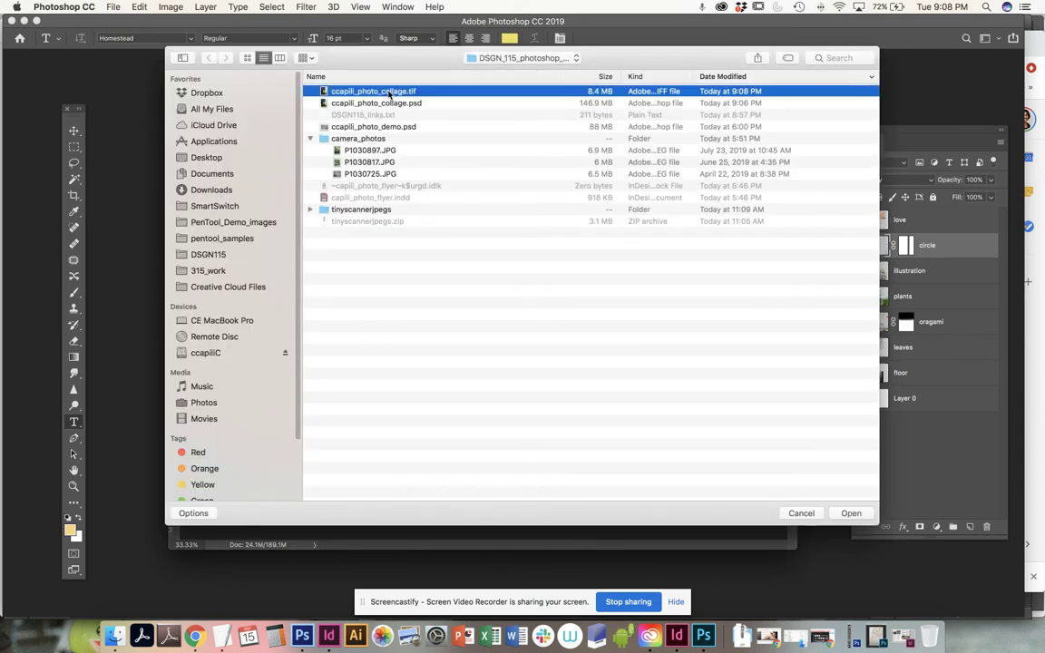
{"action": "left_click", "coordinate": [850, 513]}
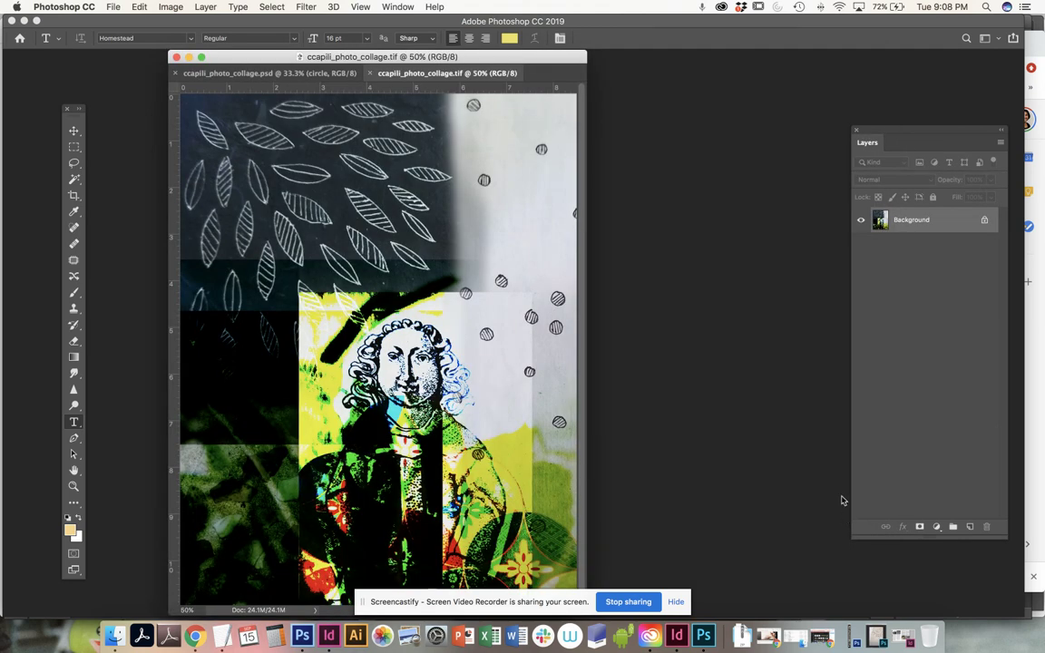
{"action": "left_click", "coordinate": [171, 7]}
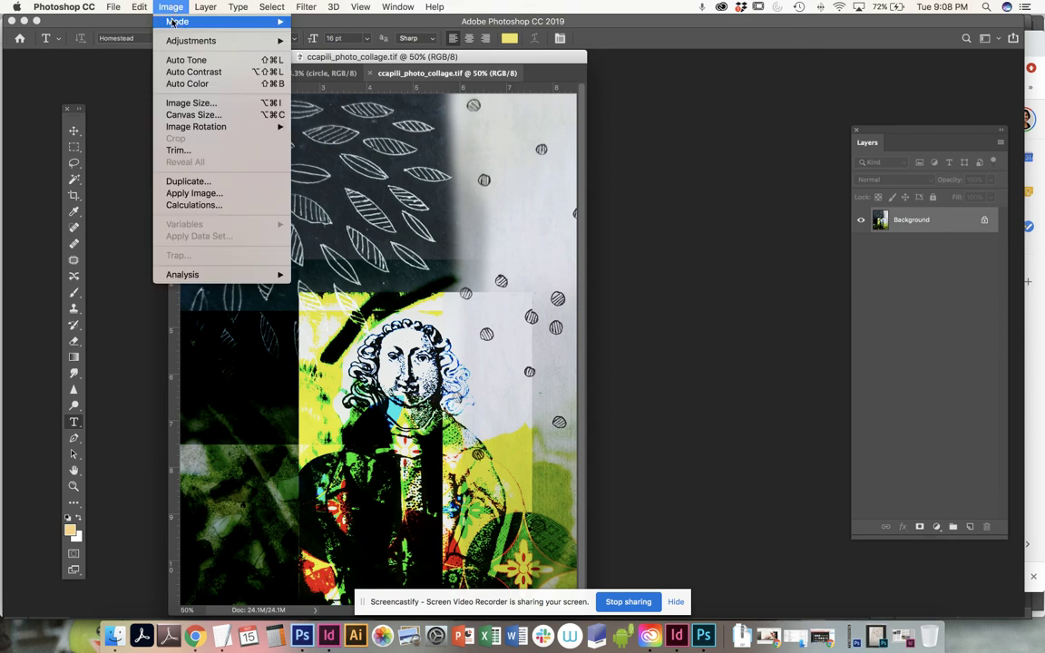
- Convert the TIFF to CMYK Color mode, accepting the conversion warning
{"action": "mouse_move", "coordinate": [178, 21]}
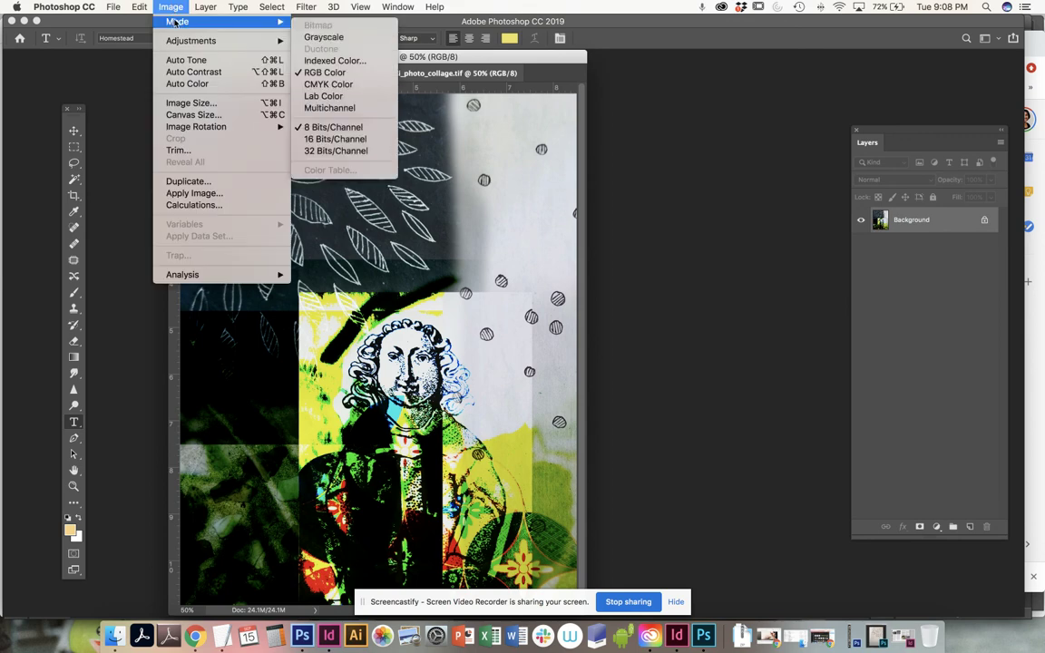
{"action": "left_click", "coordinate": [335, 86]}
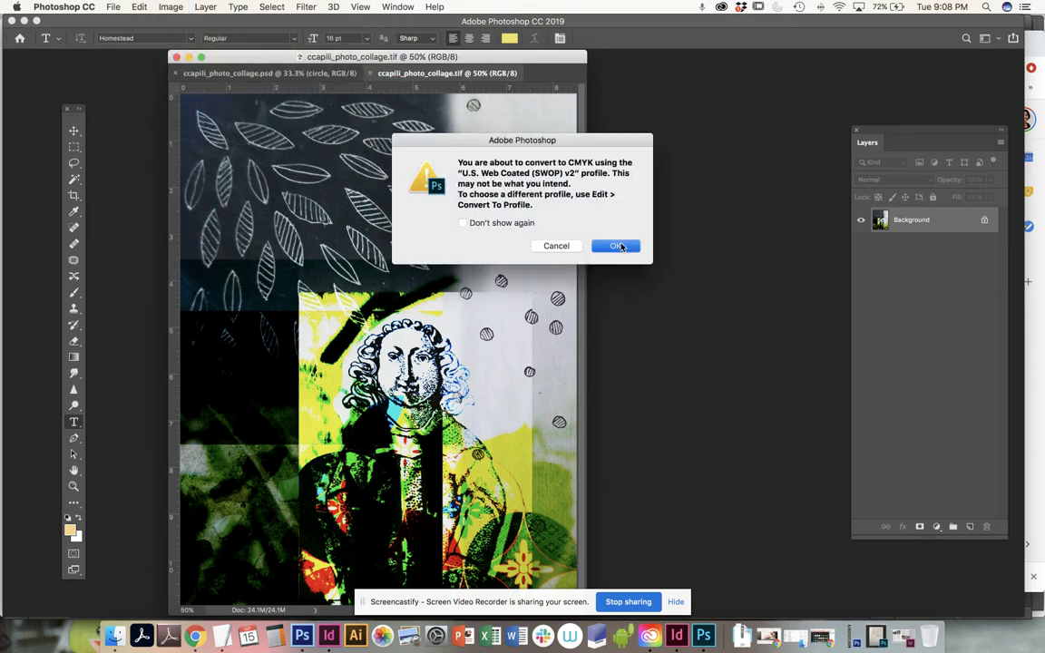
{"action": "left_click", "coordinate": [618, 246]}
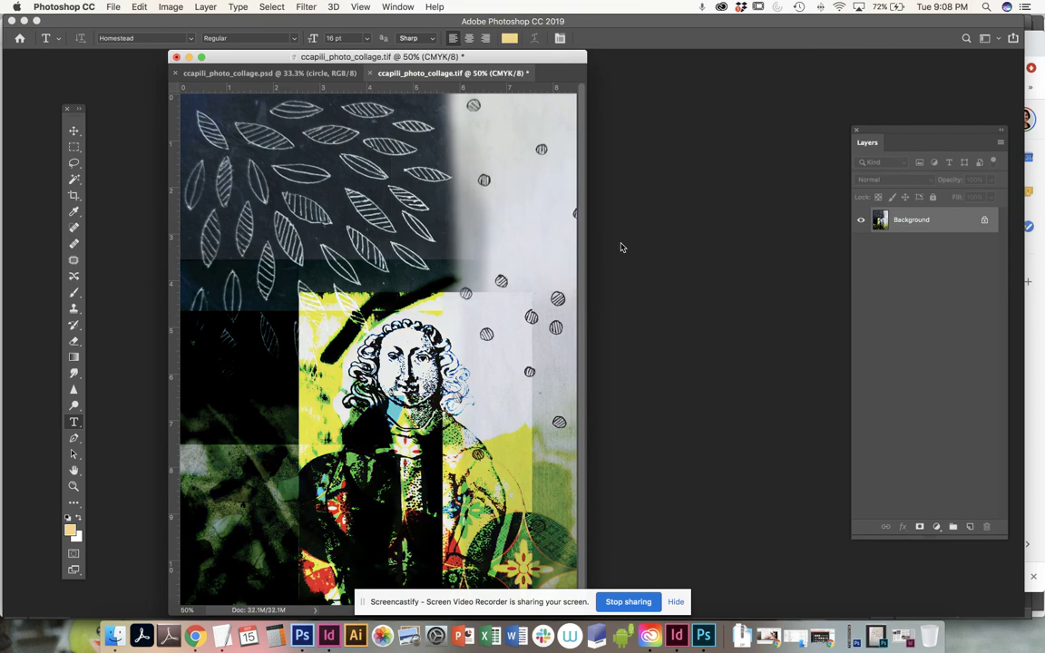
- Save and close the CMYK TIFF, then switch over to InDesign
{"action": "key", "text": "super+s"}
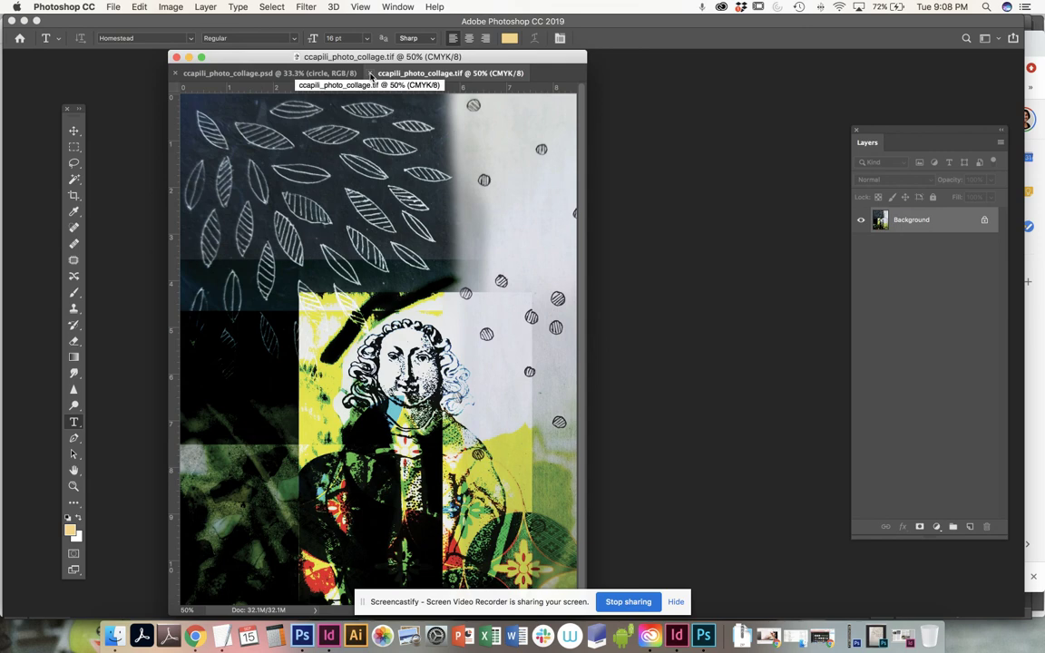
{"action": "left_click", "coordinate": [371, 73]}
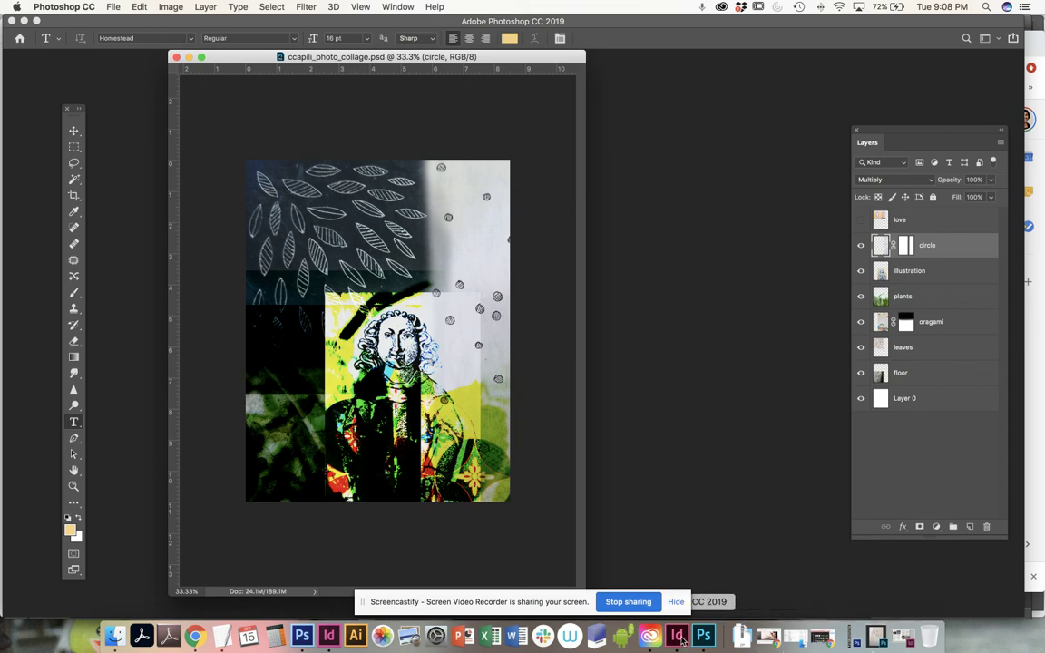
{"action": "left_click", "coordinate": [678, 637]}
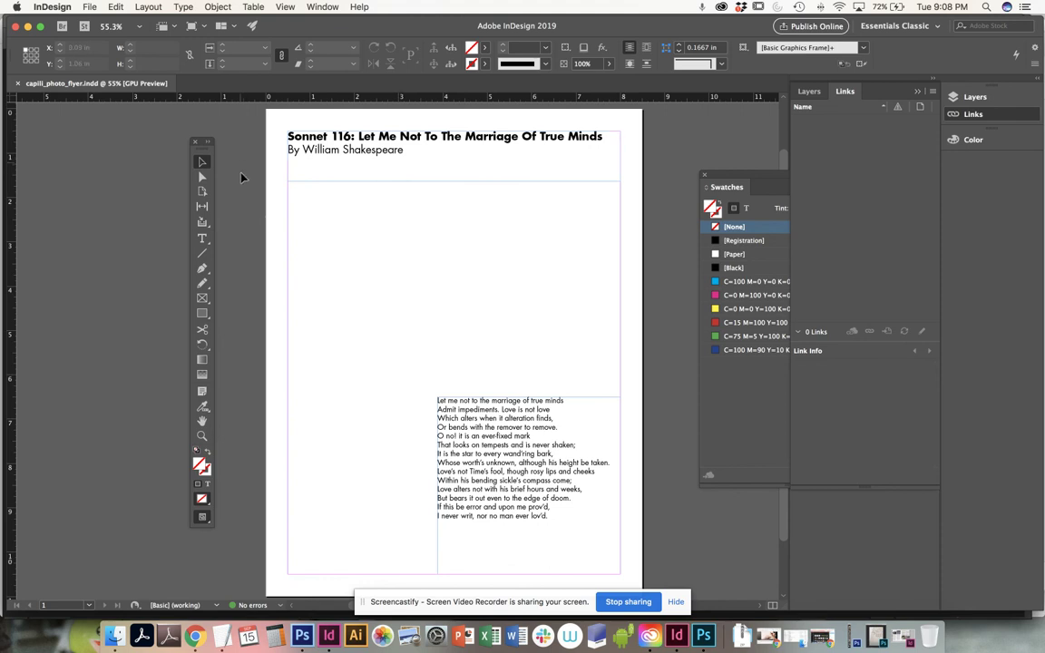